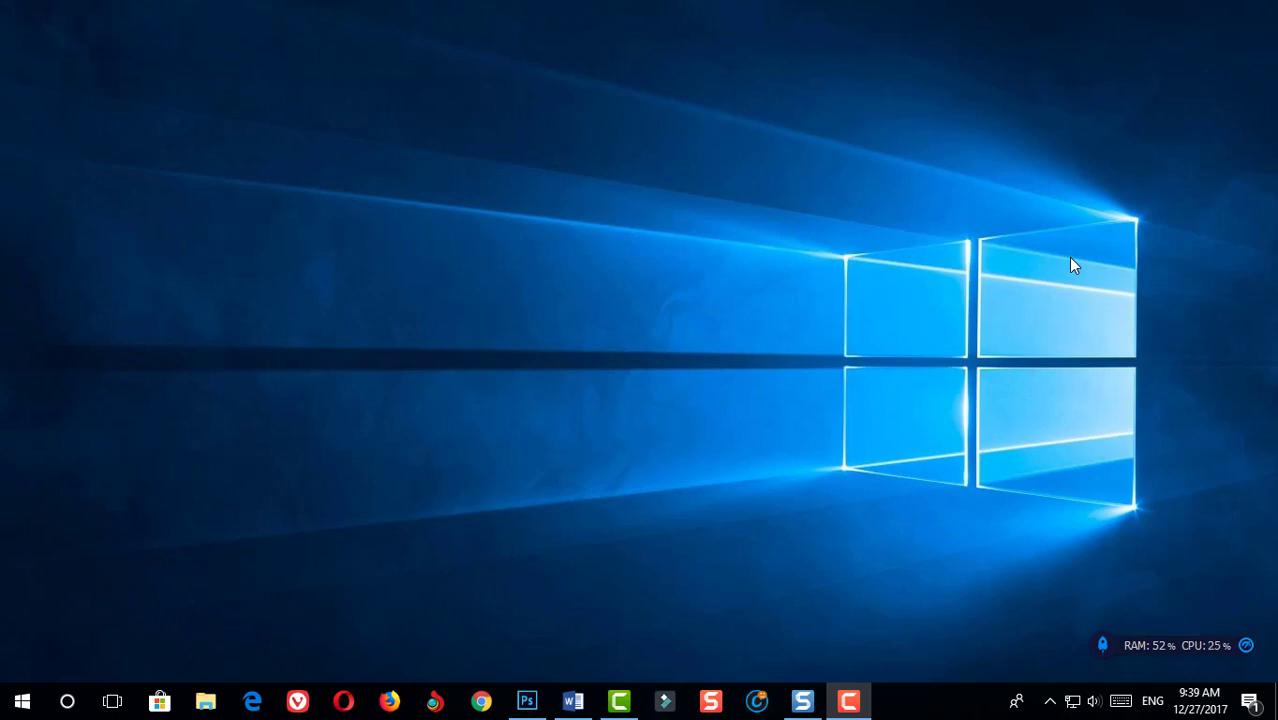
Launch Word from the taskbar and create a new blank document, Document1
{"action": "left_click", "coordinate": [572, 701]}
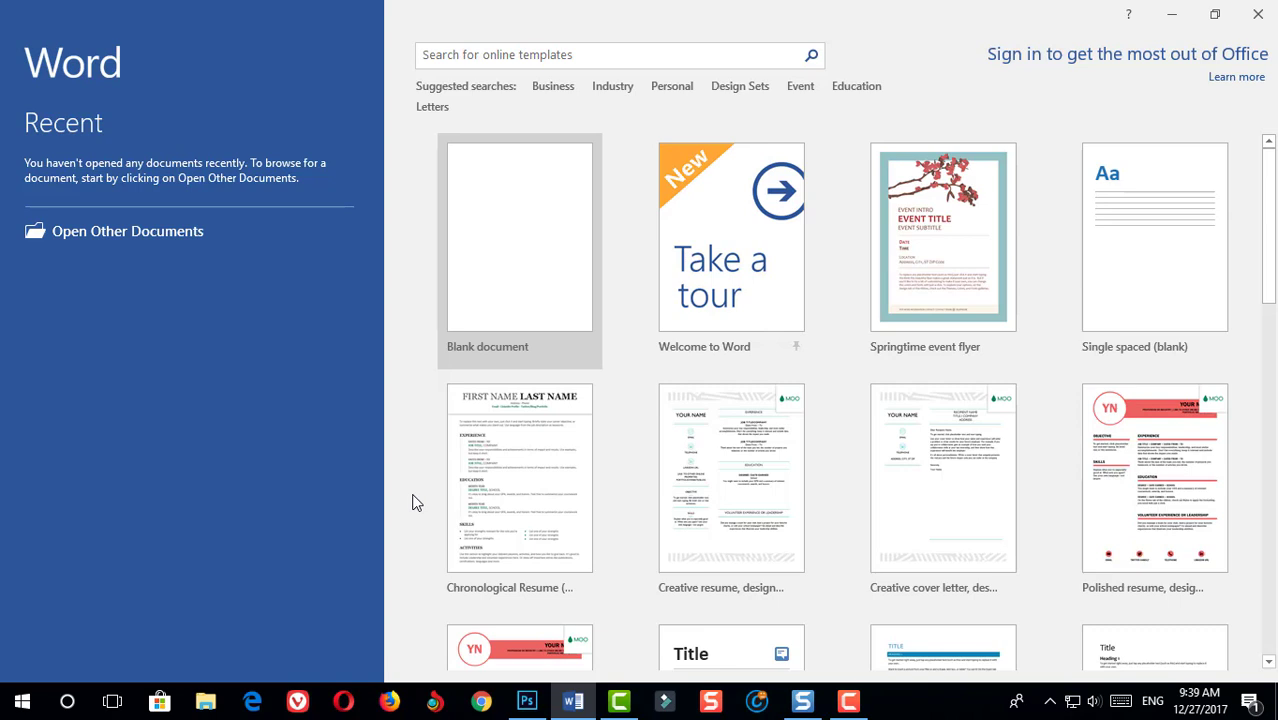
{"action": "left_click", "coordinate": [513, 267]}
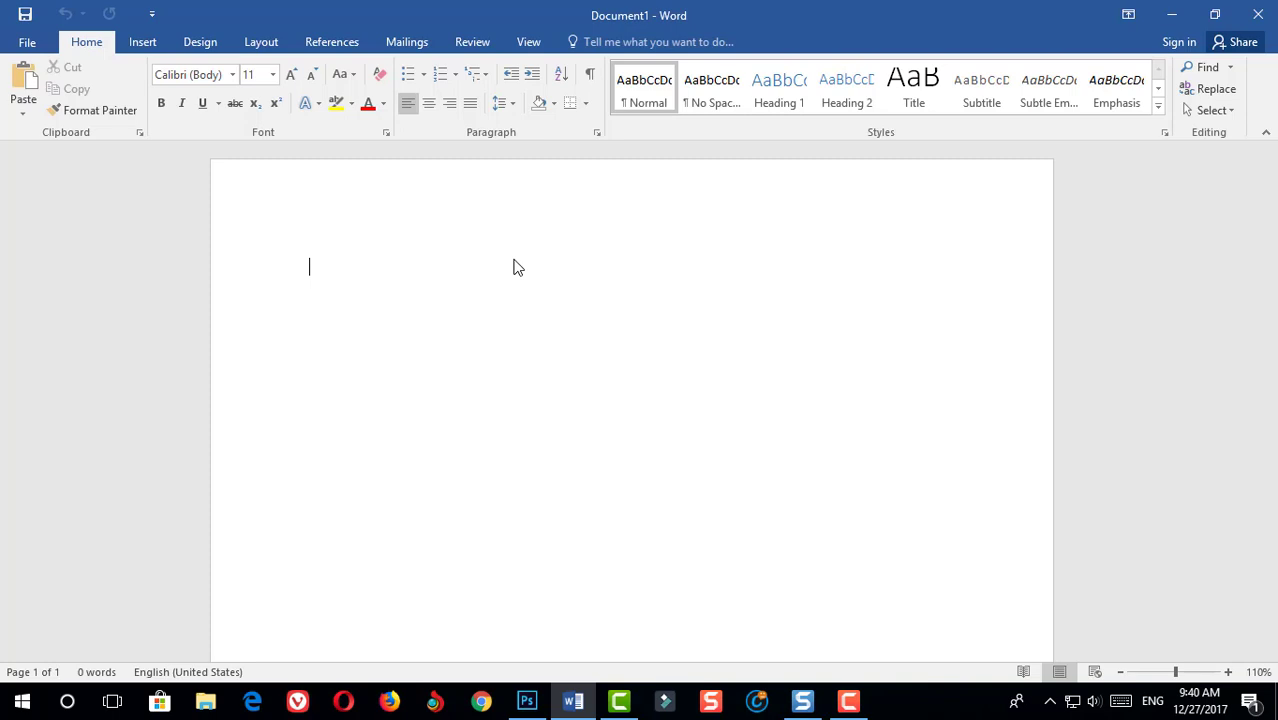
Paste the 193-word Snapdragon 855 article into Document1 and look over the pasted text
{"action": "key", "text": "ctrl+v"}
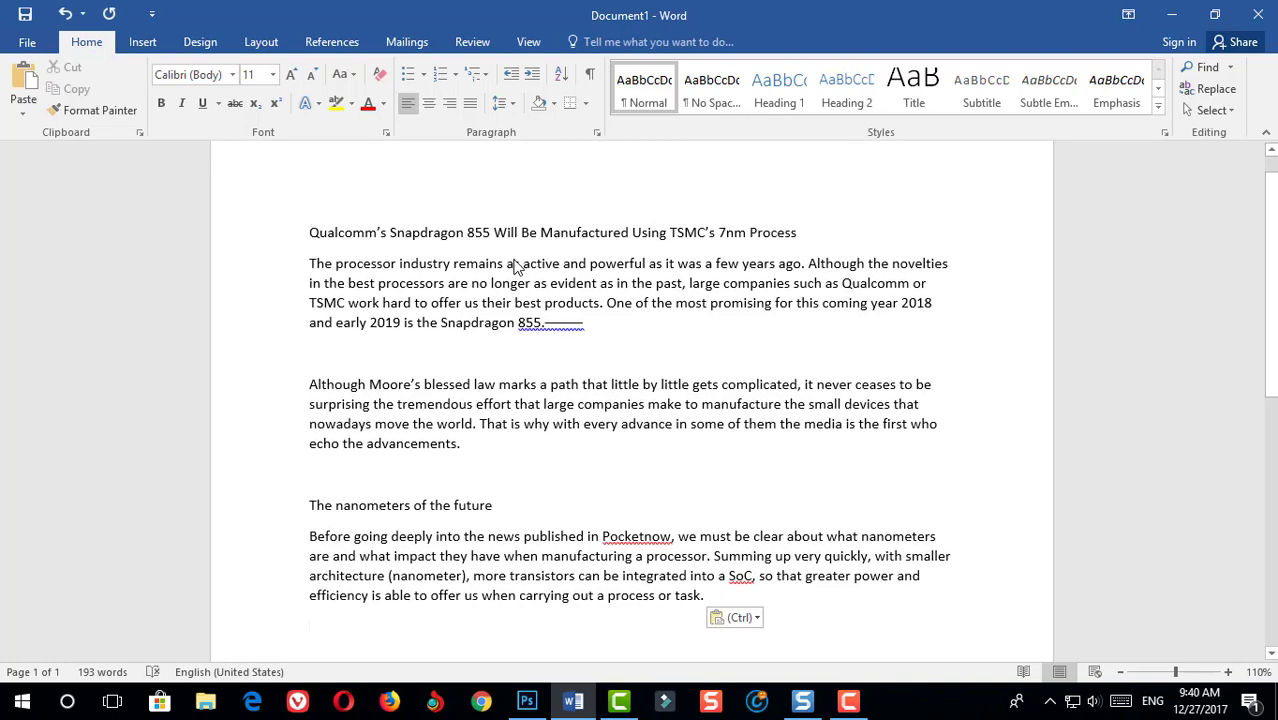
{"action": "scroll", "coordinate": [514, 252], "scroll_direction": "up", "scroll_amount": 1}
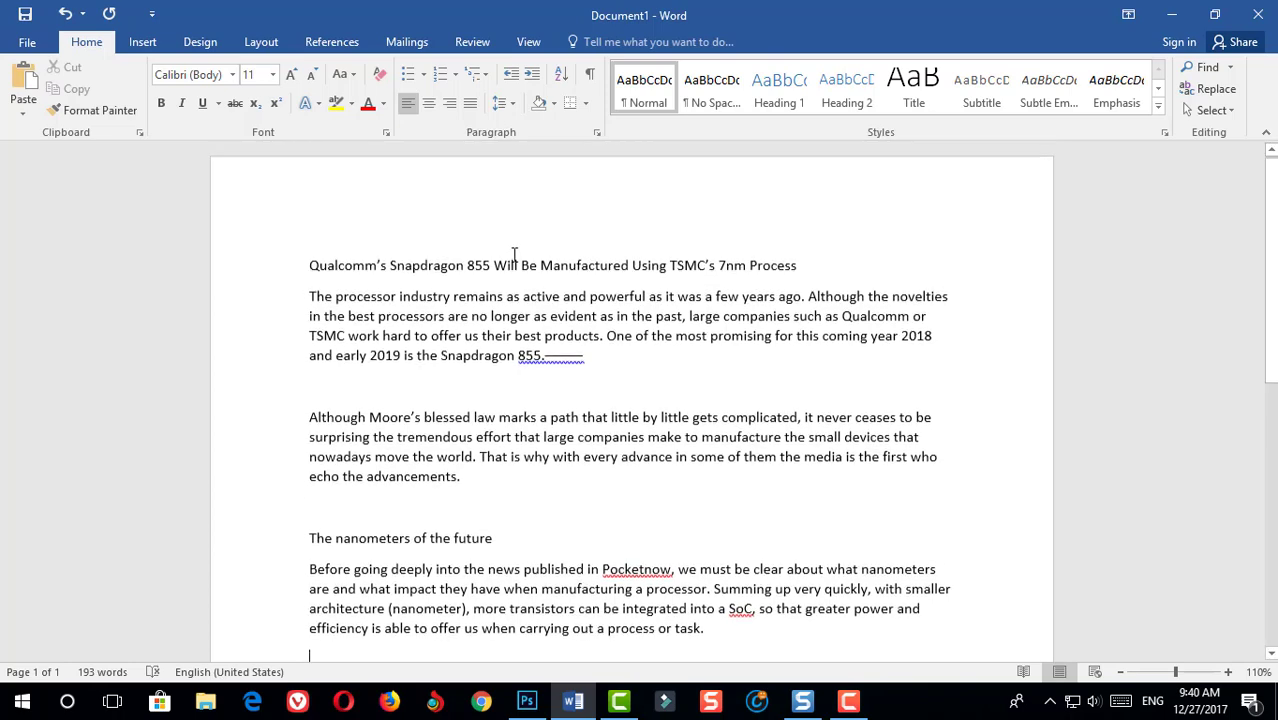
{"action": "scroll", "coordinate": [499, 330], "scroll_direction": "down", "scroll_amount": 2}
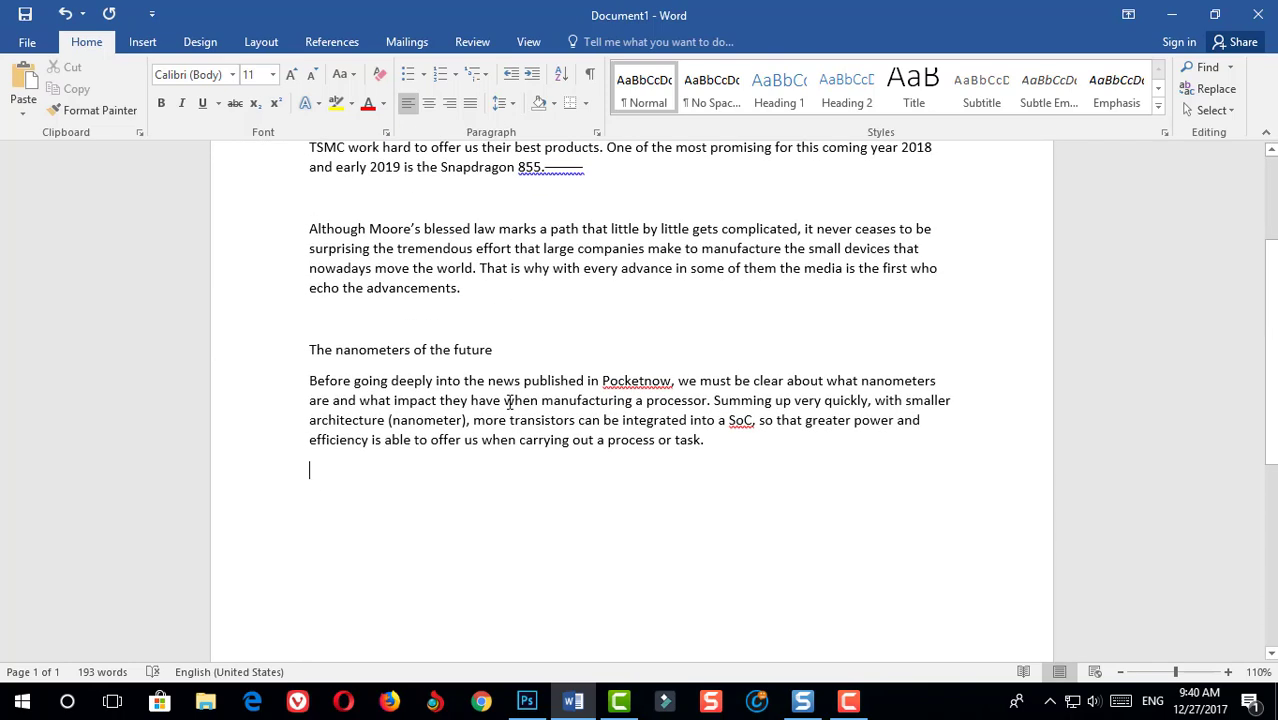
{"action": "scroll", "coordinate": [491, 285], "scroll_direction": "up", "scroll_amount": 1}
{"action": "left_click_drag", "start_coordinate": [309, 172], "coordinate": [727, 545]}
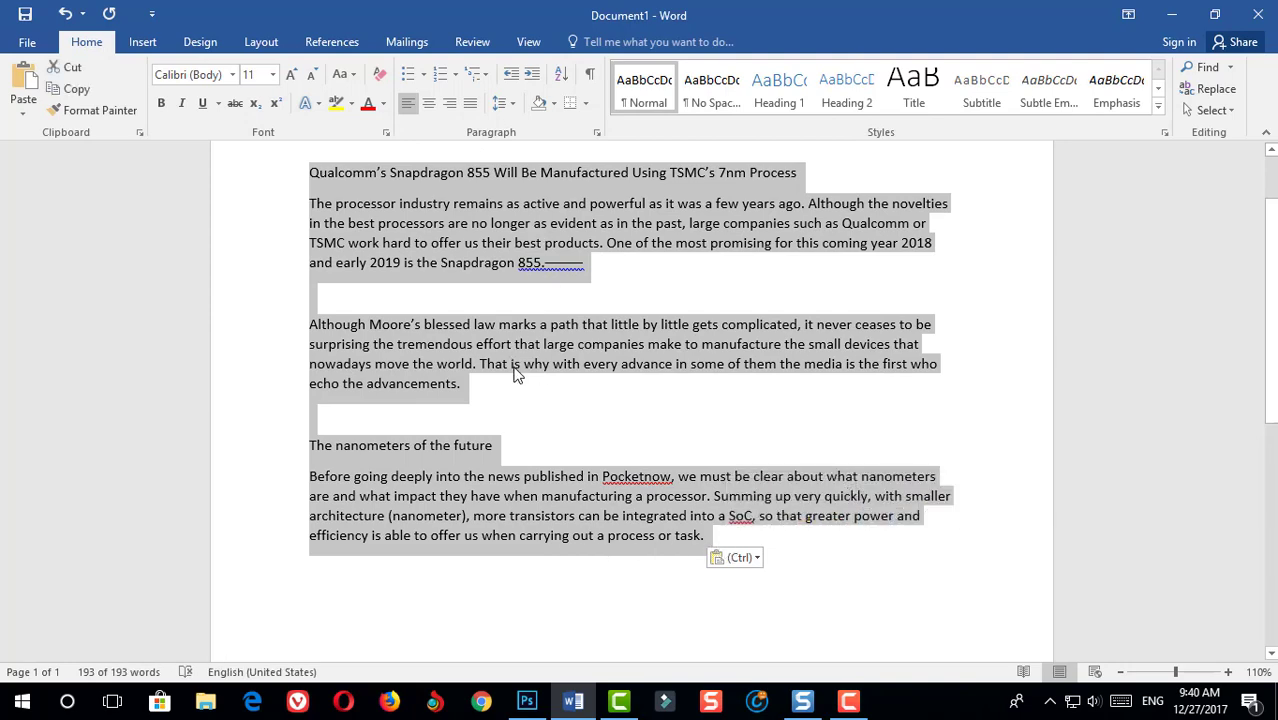
{"action": "left_click", "coordinate": [518, 408]}
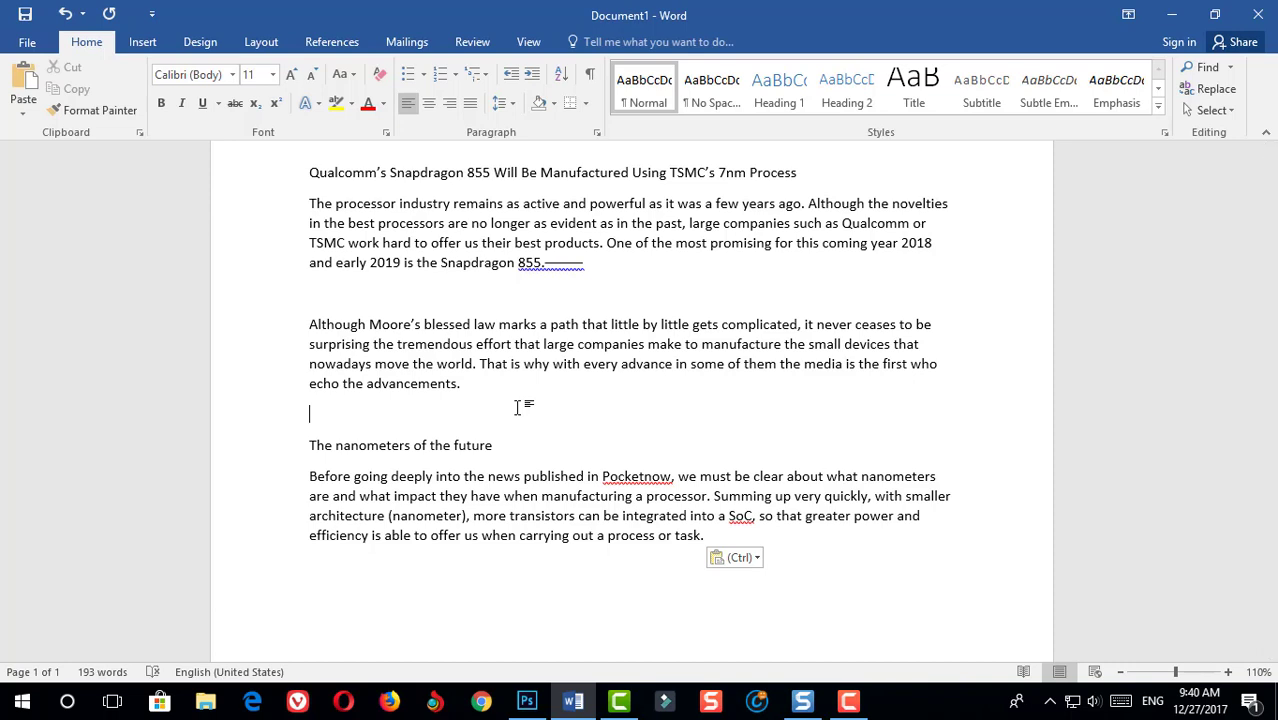
Show the Design tab's Watermark gallery with the CONFIDENTIAL and DO NOT COPY presets
{"action": "left_click", "coordinate": [205, 44]}
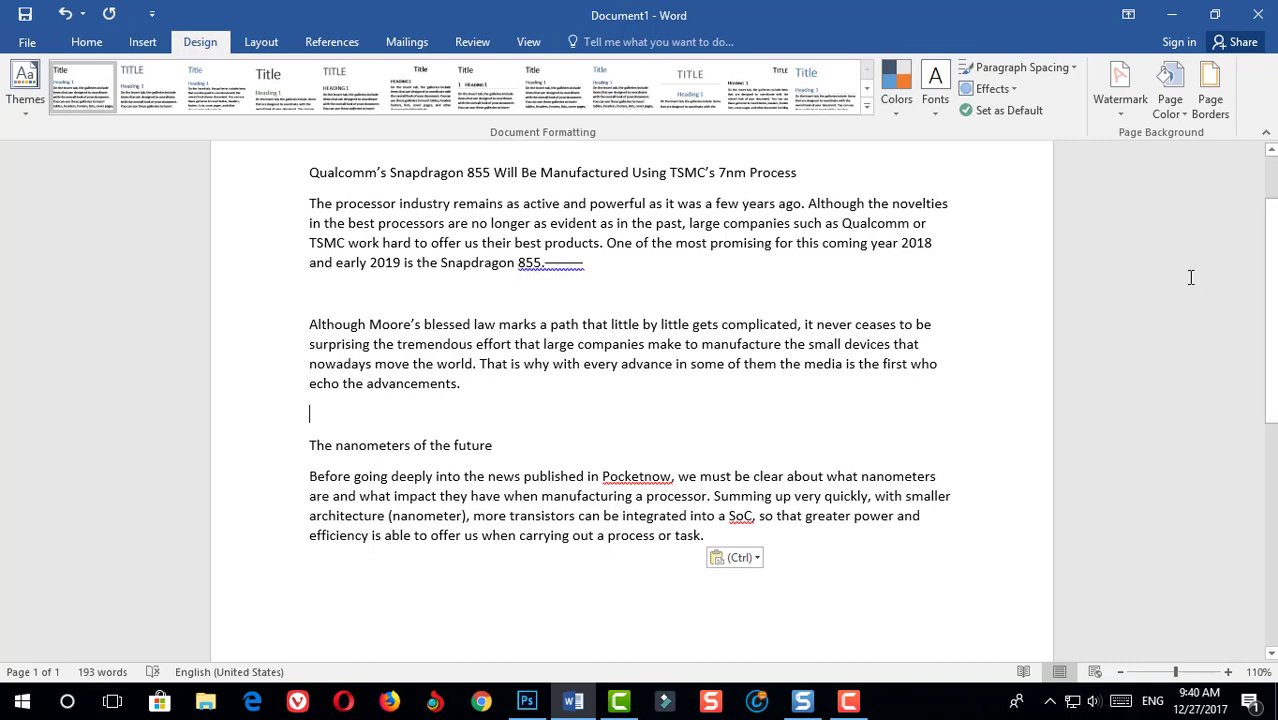
{"action": "left_click", "coordinate": [1118, 106]}
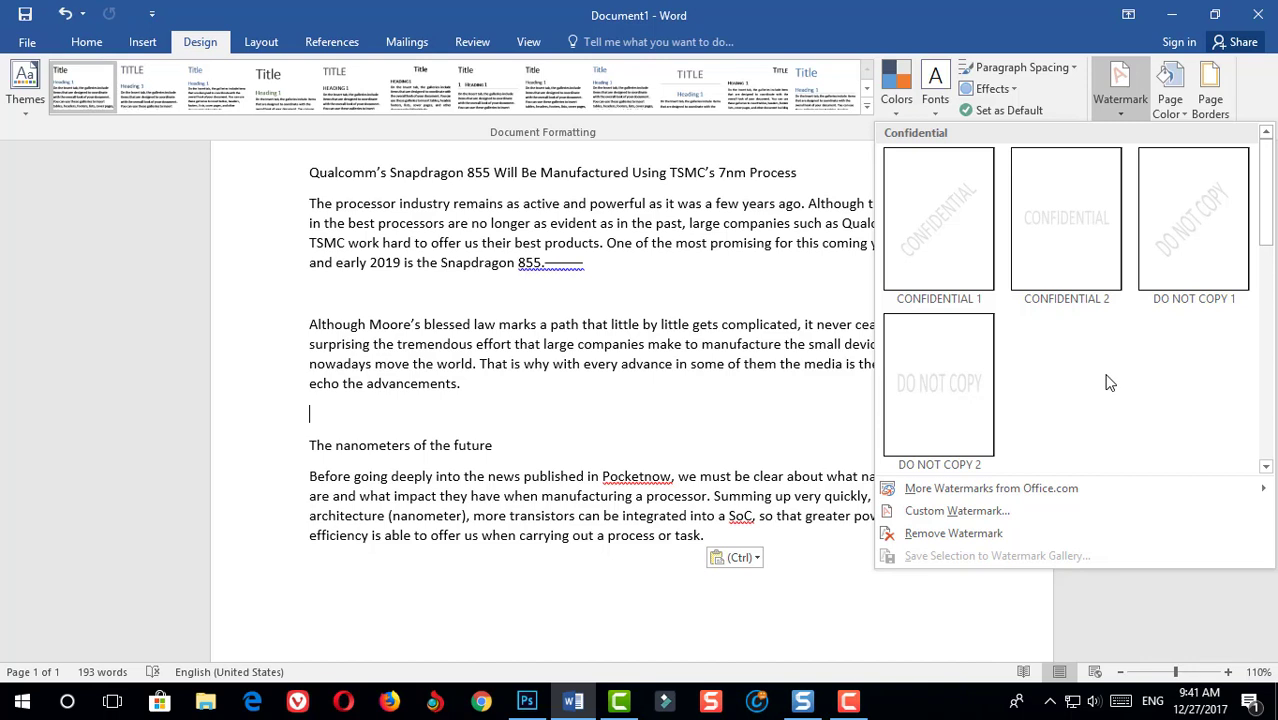
Open the Printed Watermark dialog, try a picture watermark without choosing an image, then select Text watermark
{"action": "left_click", "coordinate": [981, 512]}
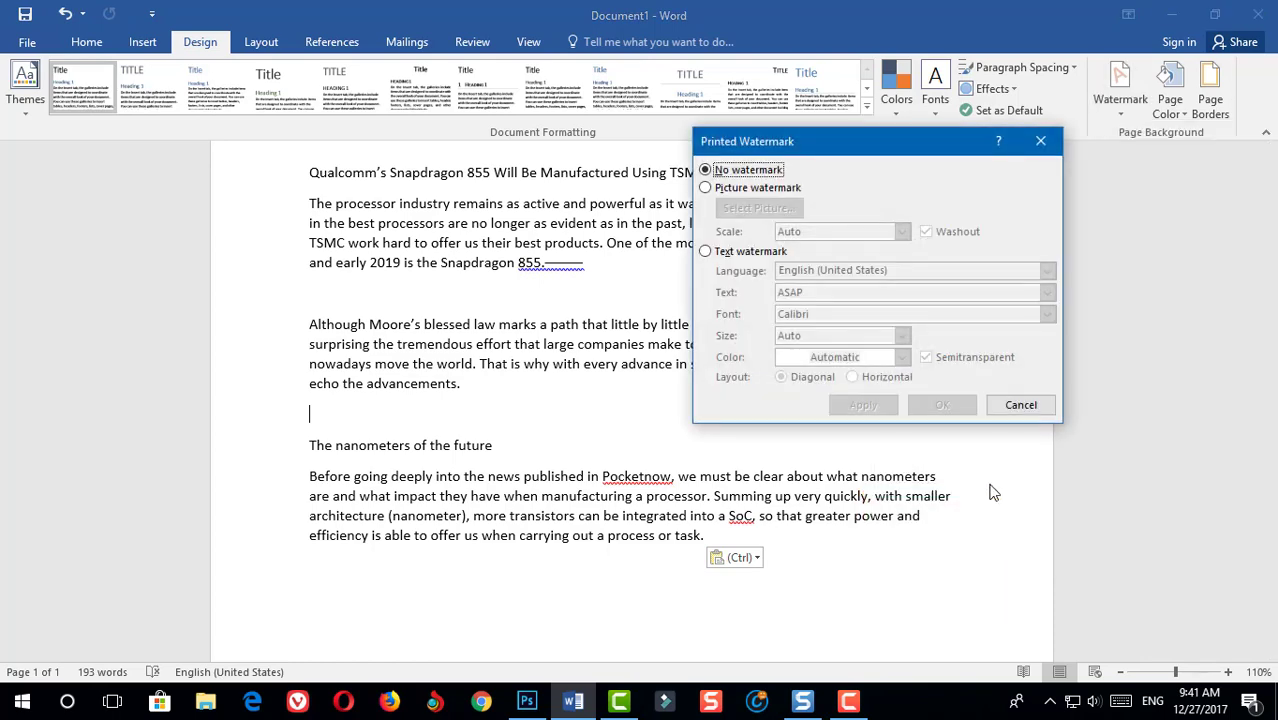
{"action": "left_click_drag", "start_coordinate": [816, 150], "coordinate": [531, 176]}
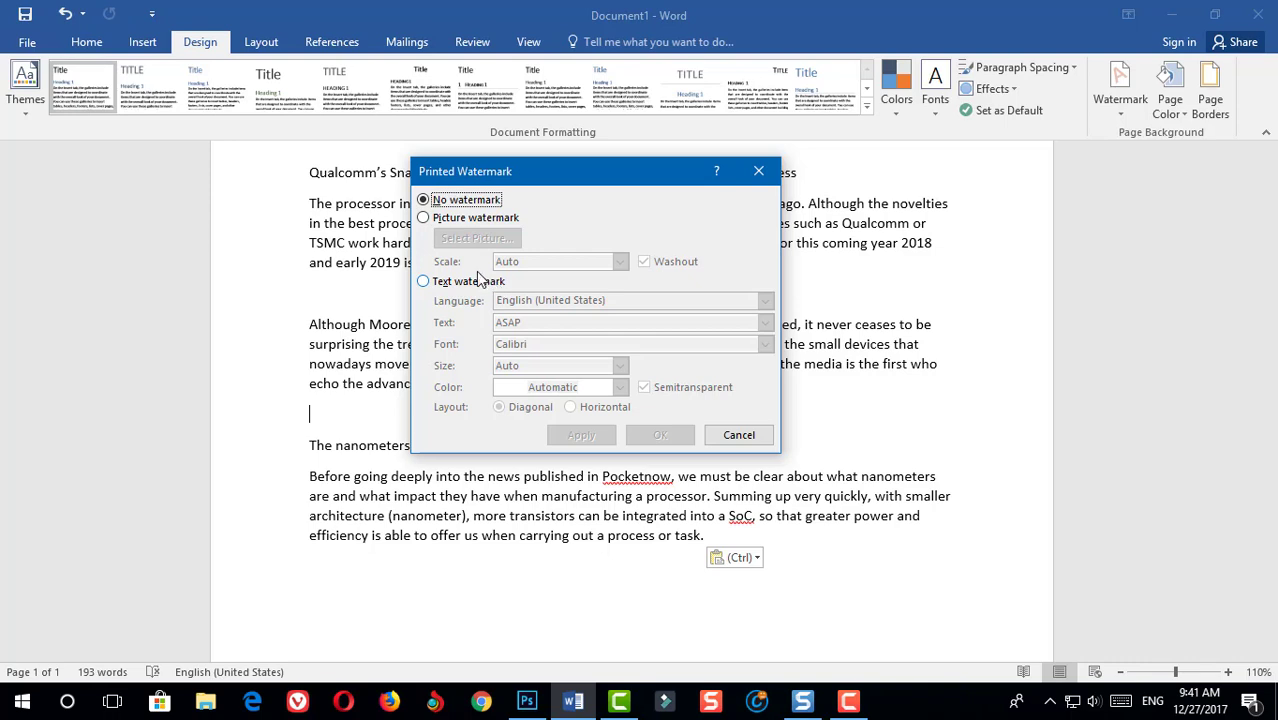
{"action": "left_click", "coordinate": [424, 219]}
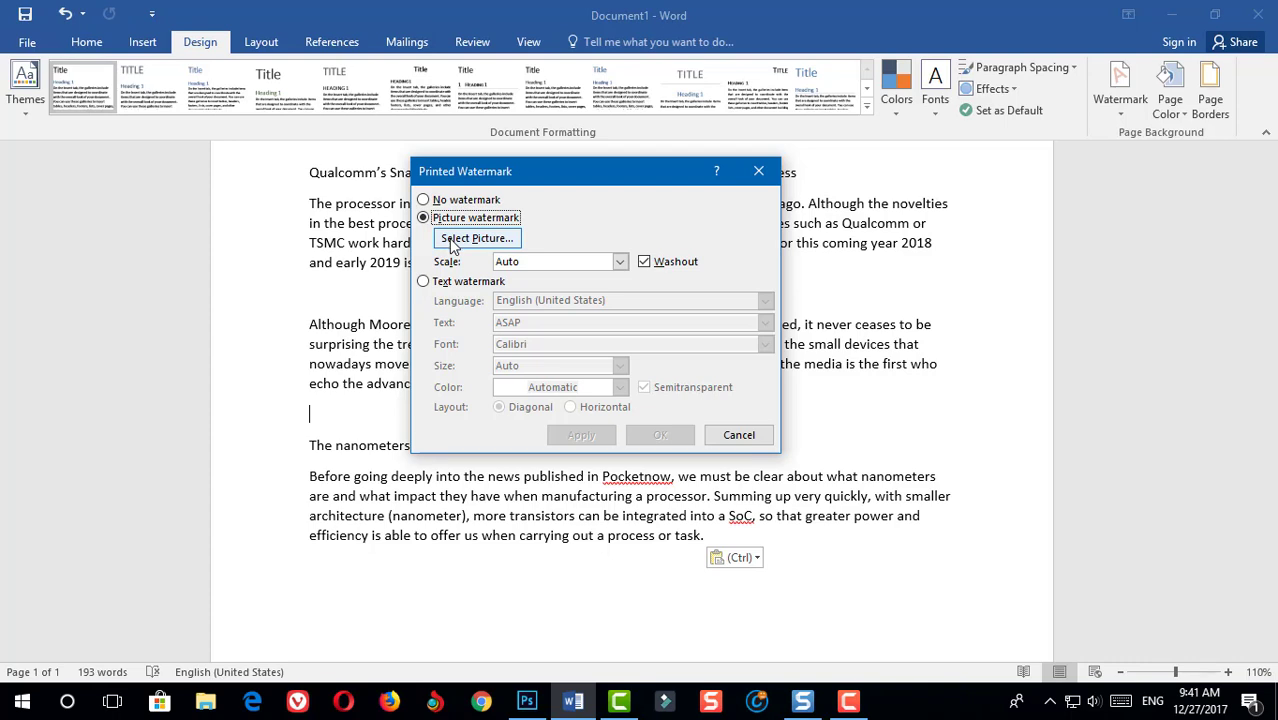
{"action": "left_click", "coordinate": [449, 238]}
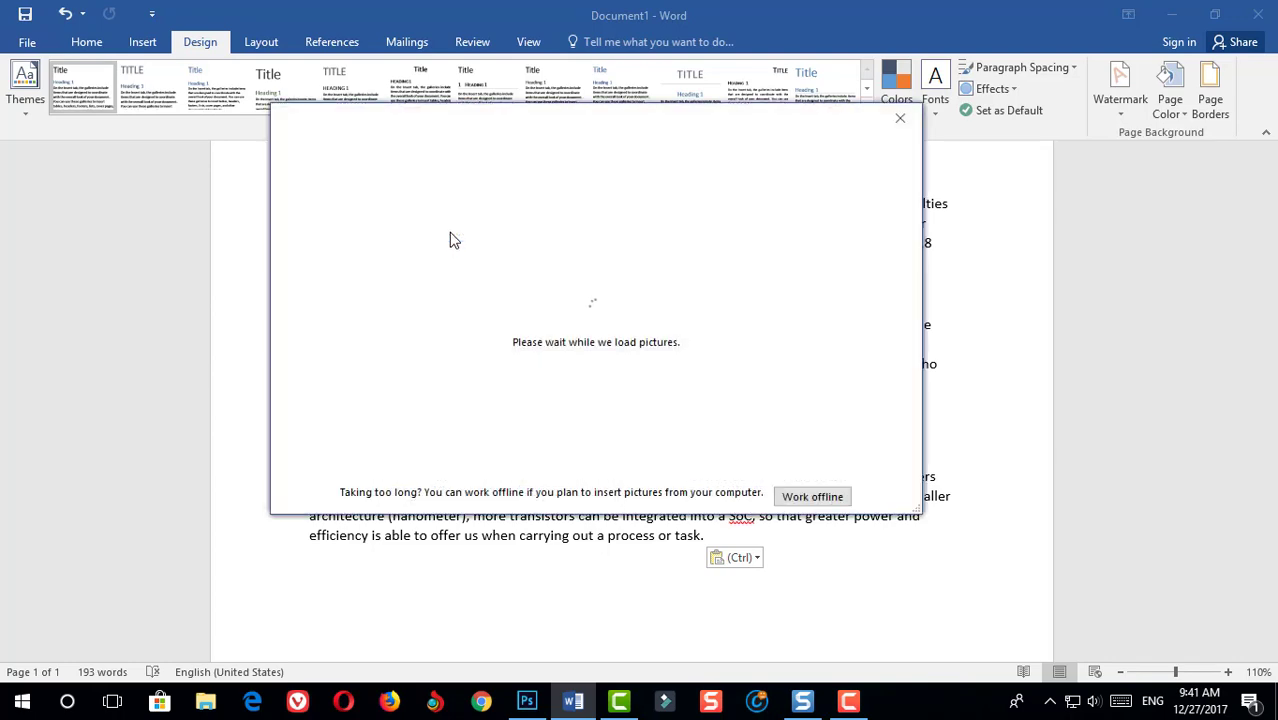
{"action": "left_click", "coordinate": [787, 502]}
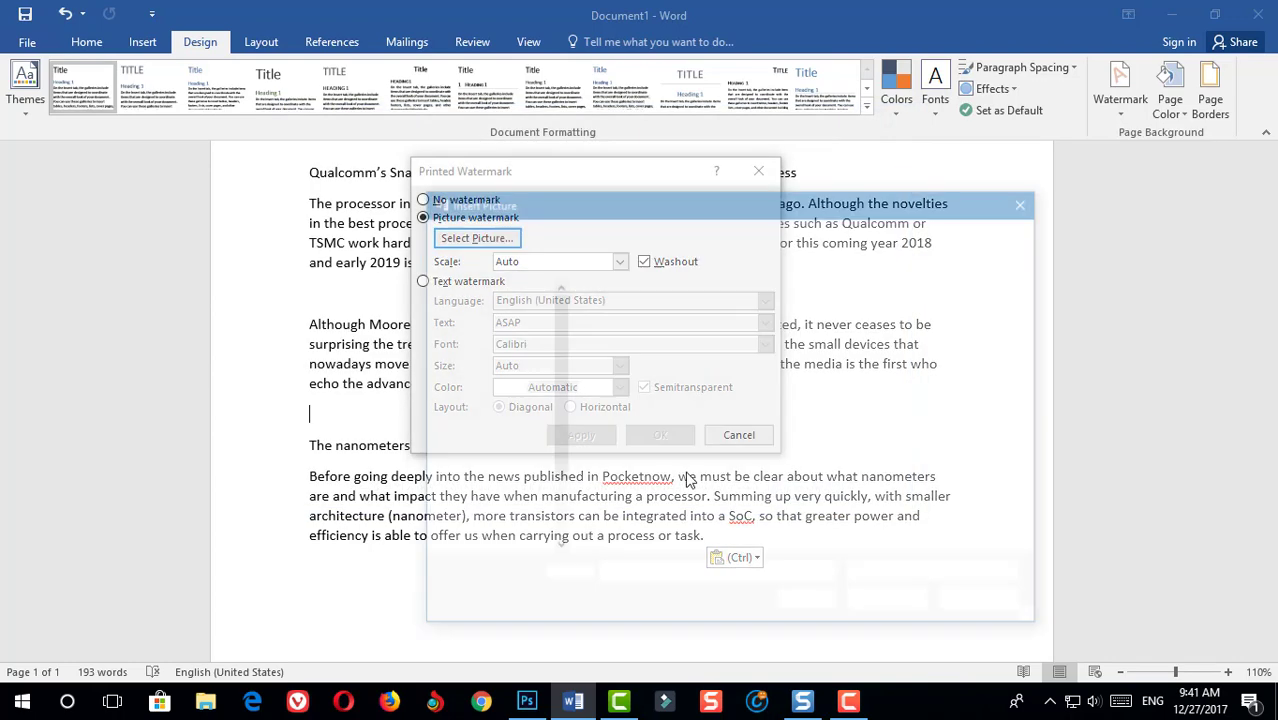
{"action": "left_click", "coordinate": [1030, 203]}
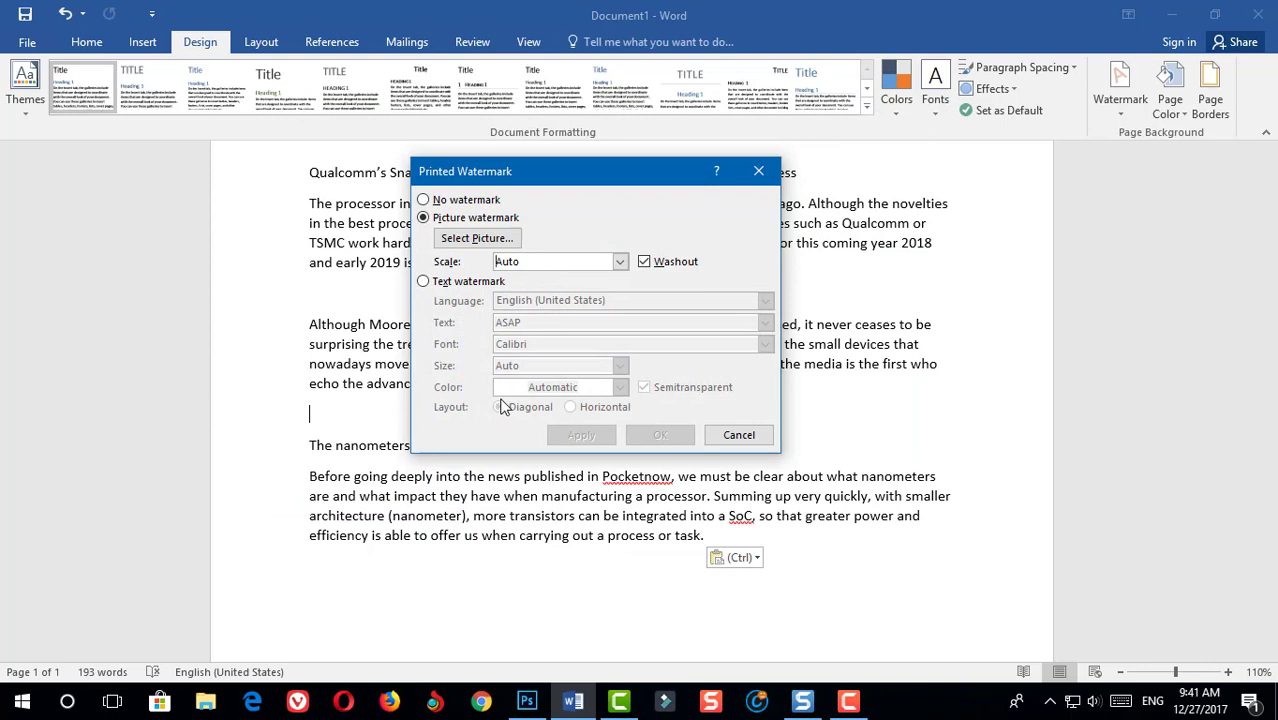
{"action": "left_click", "coordinate": [424, 283]}
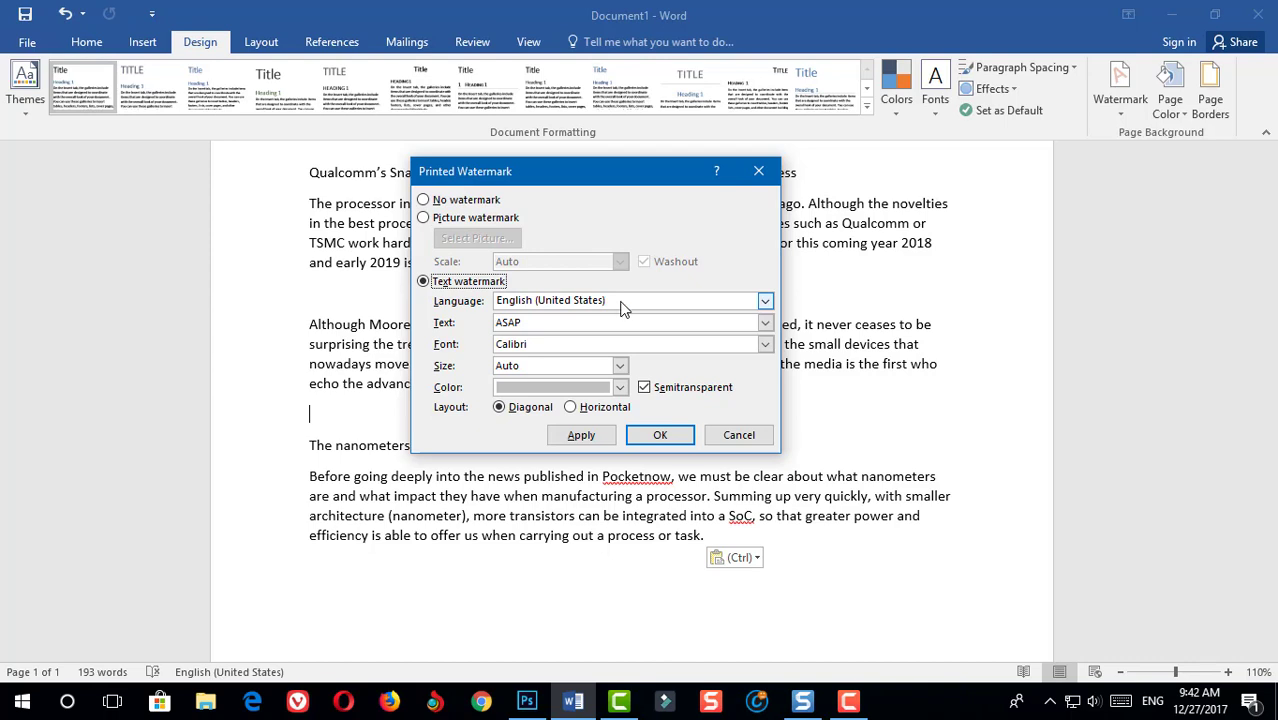
Keep English (United States) and replace the ASAP watermark text with 'My Hindi Tricks'
{"action": "left_click", "coordinate": [713, 301]}
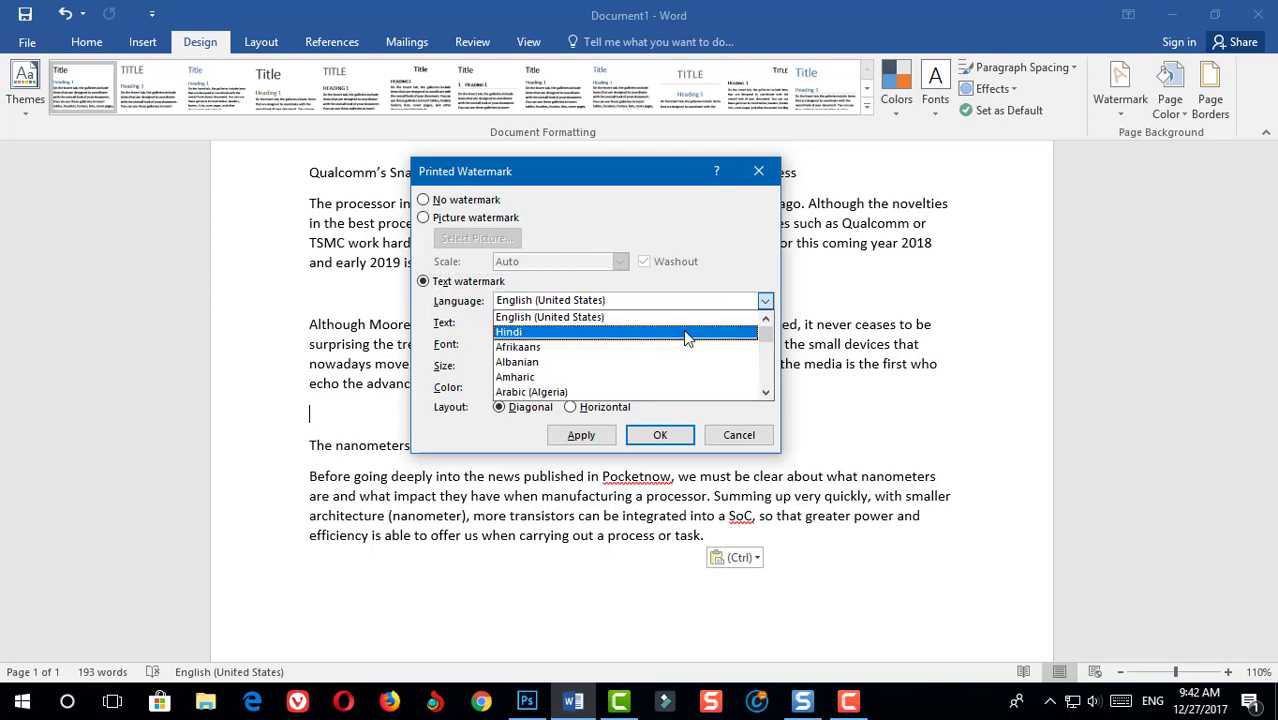
{"action": "left_click", "coordinate": [660, 317]}
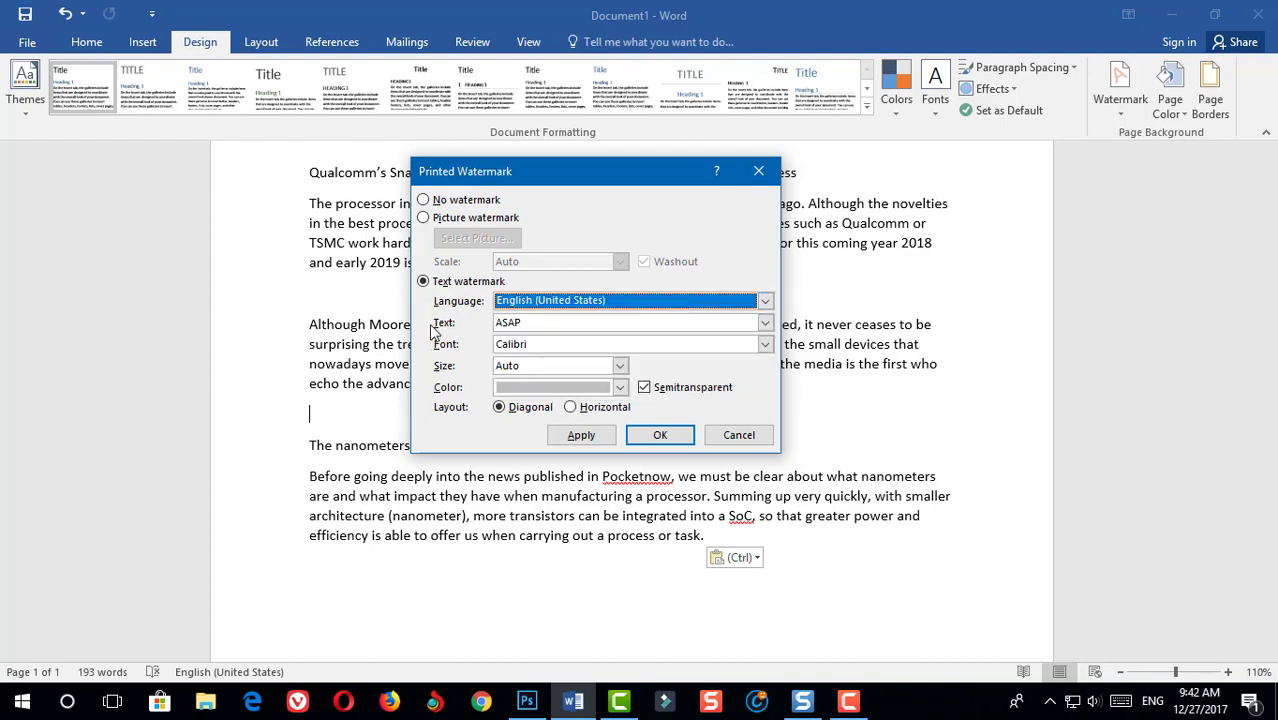
{"action": "left_click", "coordinate": [540, 322]}
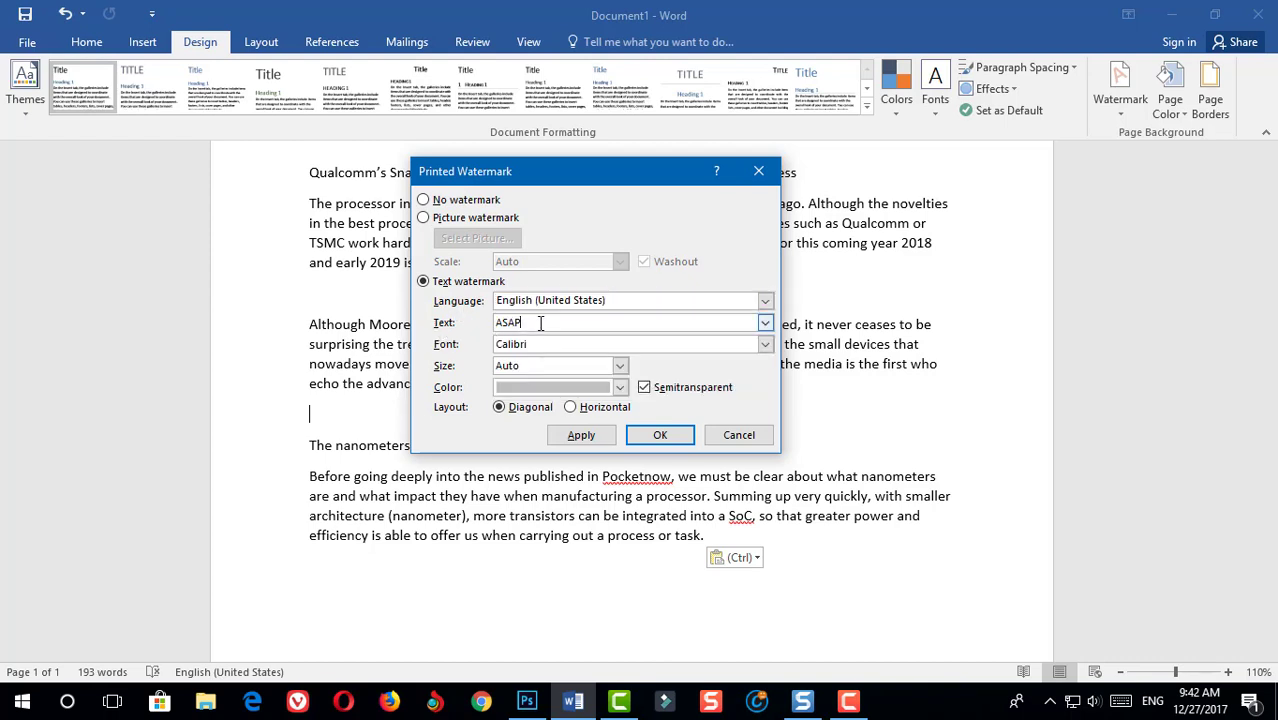
{"action": "left_click_drag", "start_coordinate": [540, 322], "coordinate": [498, 322]}
{"action": "key", "text": "BackSpace"}
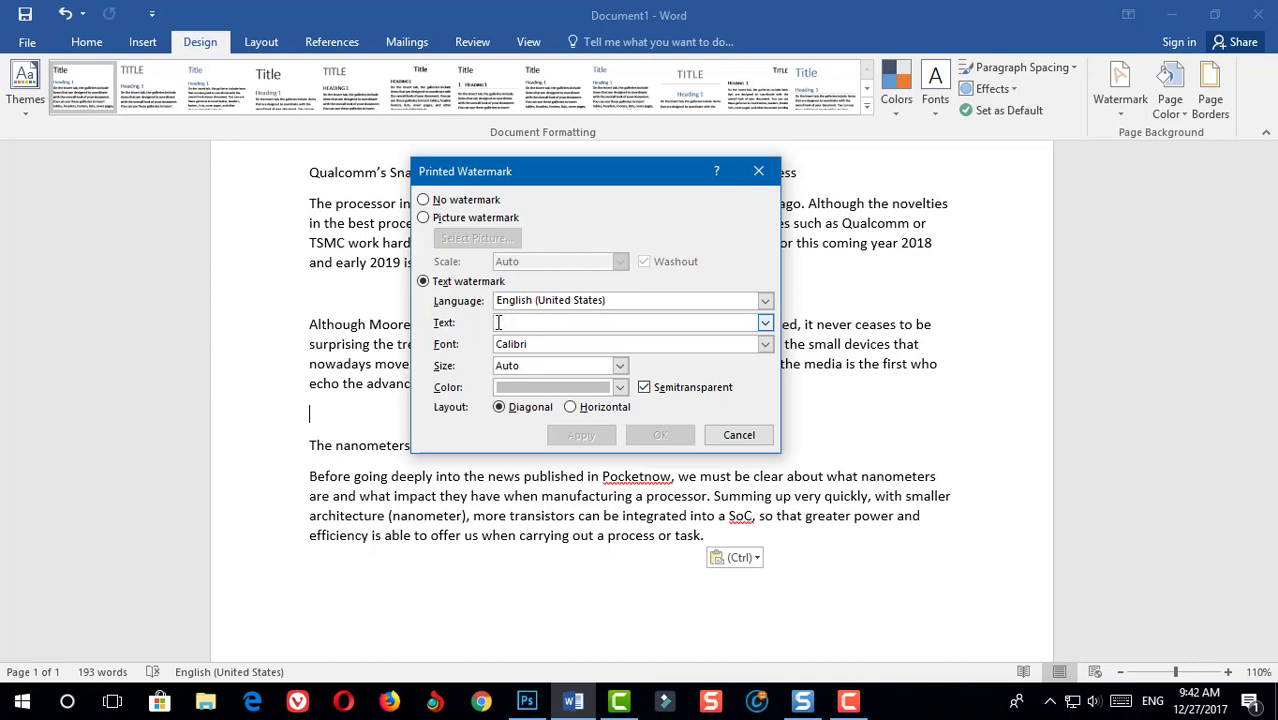
{"action": "type", "text": "My H"}
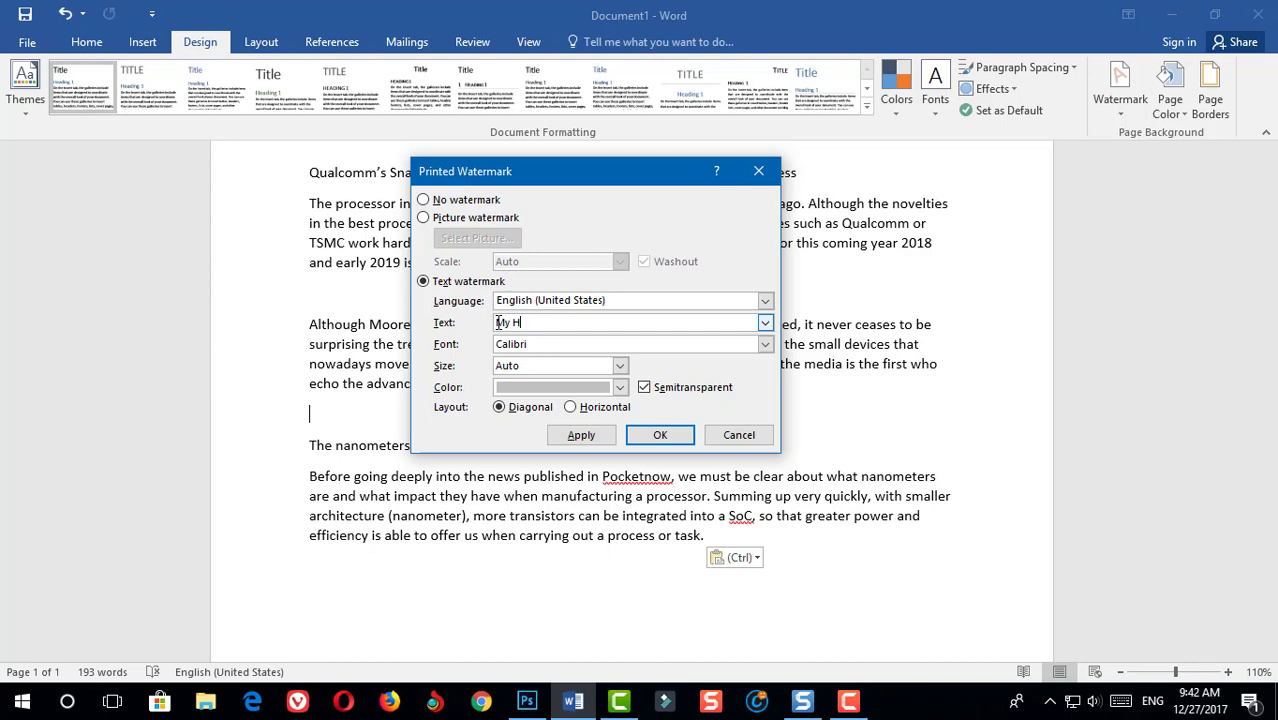
{"action": "type", "text": "indi Tric"}
{"action": "type", "text": "ks"}
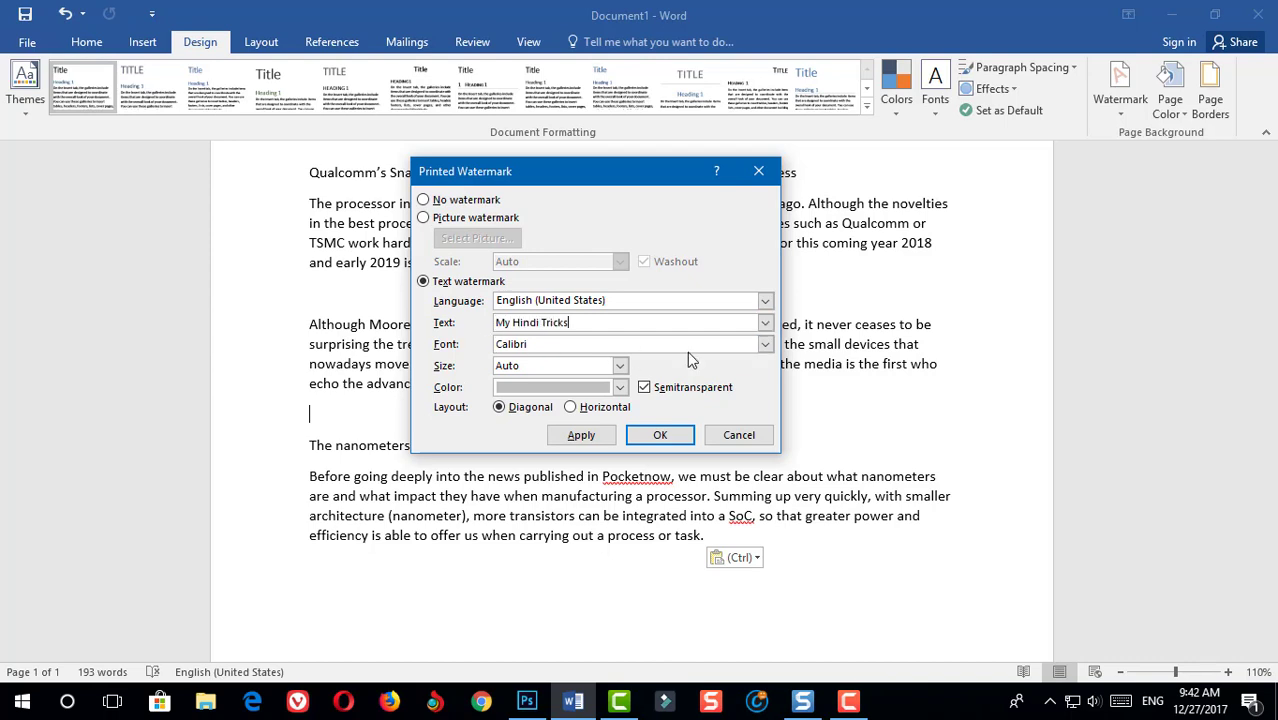
Keep Calibri and the default colour, and apply the diagonal semitransparent watermark
{"action": "left_click", "coordinate": [765, 344]}
{"action": "left_click", "coordinate": [763, 346]}
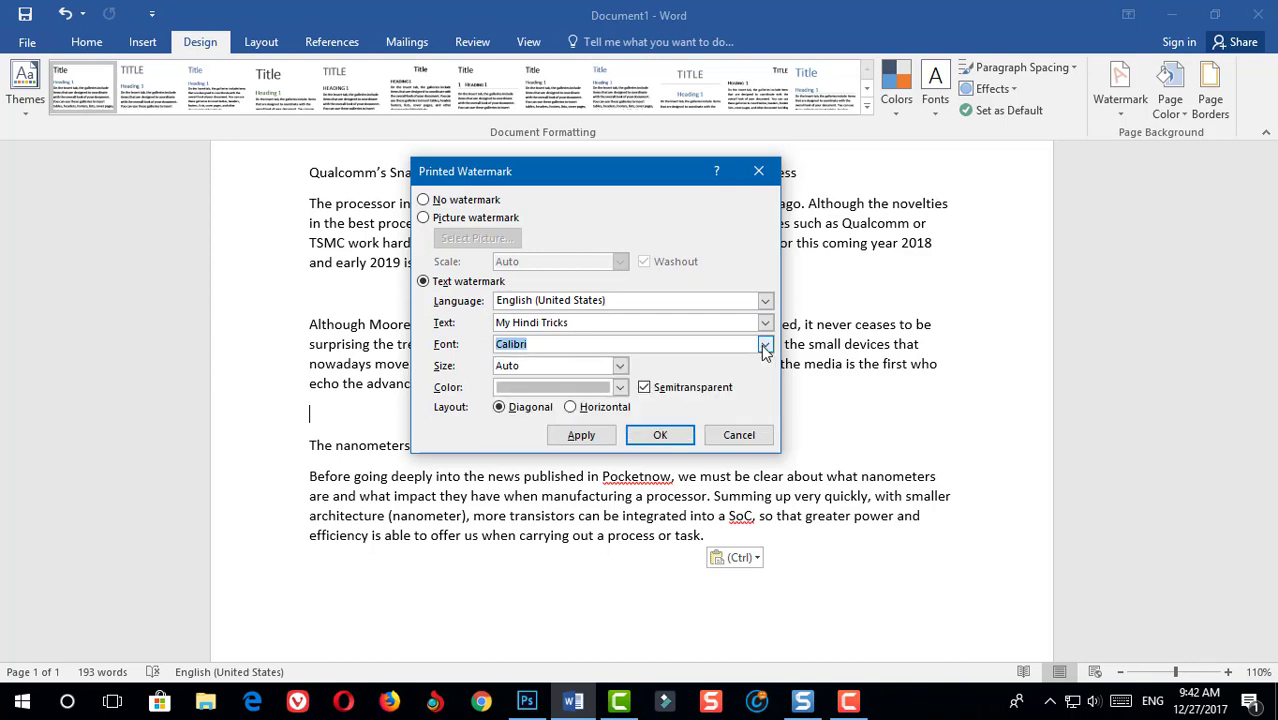
{"action": "left_click", "coordinate": [620, 388]}
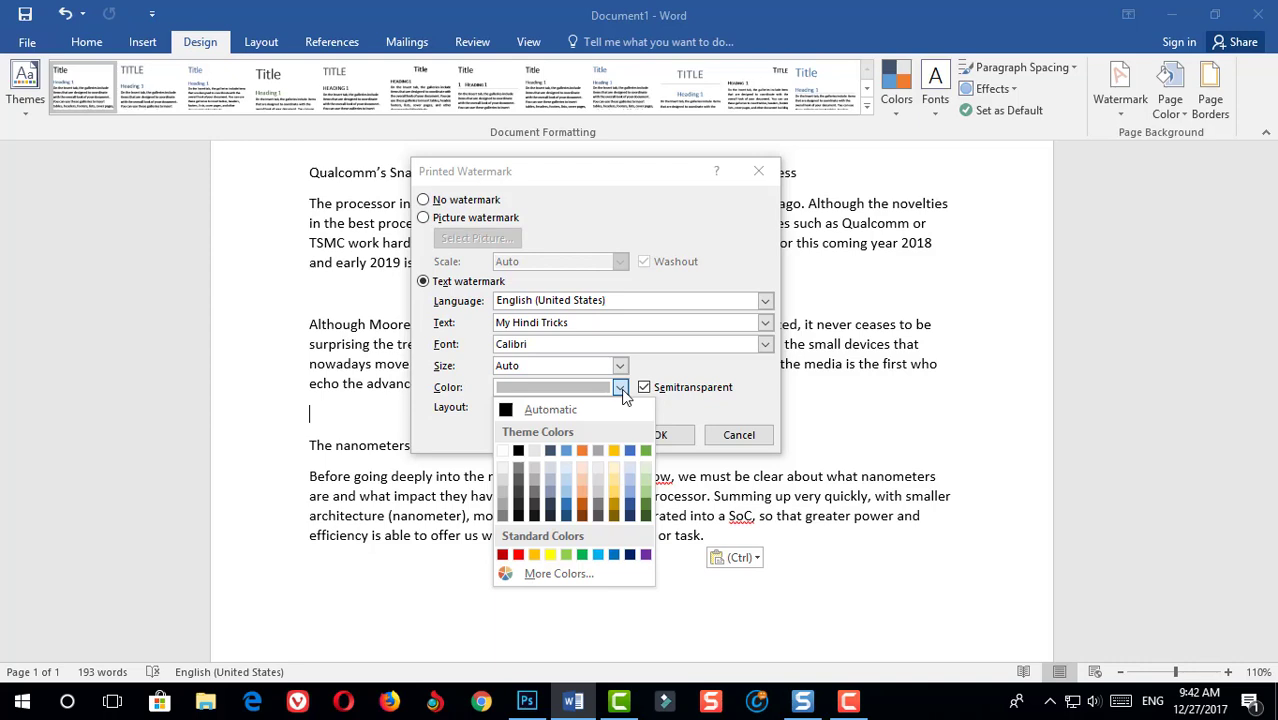
{"action": "left_click", "coordinate": [620, 390]}
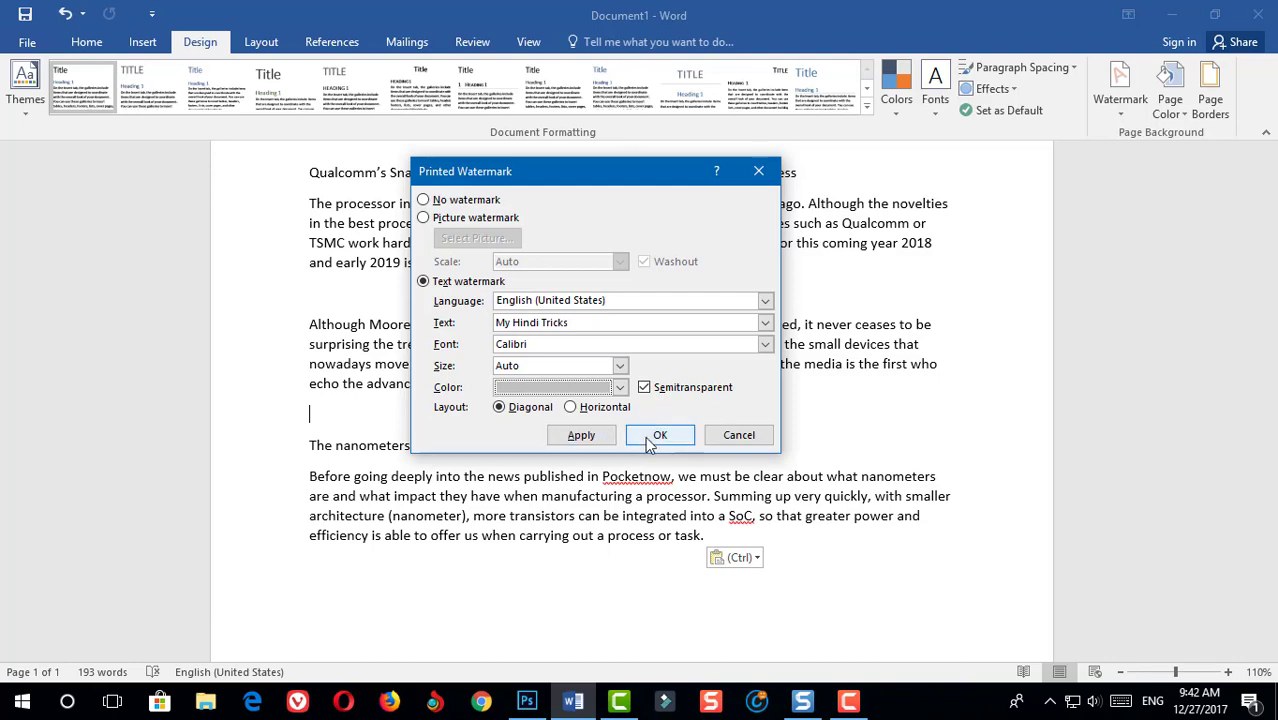
{"action": "left_click", "coordinate": [648, 436]}
{"action": "scroll", "coordinate": [656, 432], "scroll_direction": "down", "scroll_amount": 2}
{"action": "scroll", "coordinate": [668, 425], "scroll_direction": "down", "scroll_amount": 3}
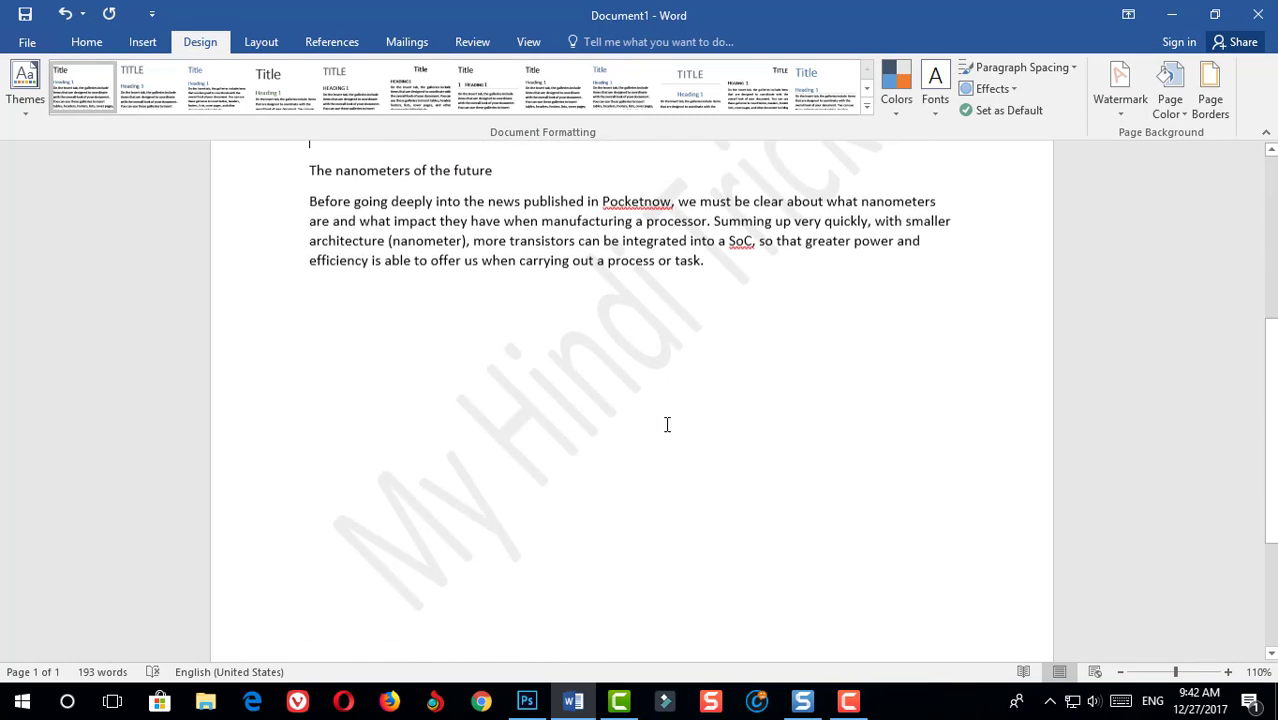
{"action": "scroll", "coordinate": [573, 474], "scroll_direction": "down", "scroll_amount": 1}
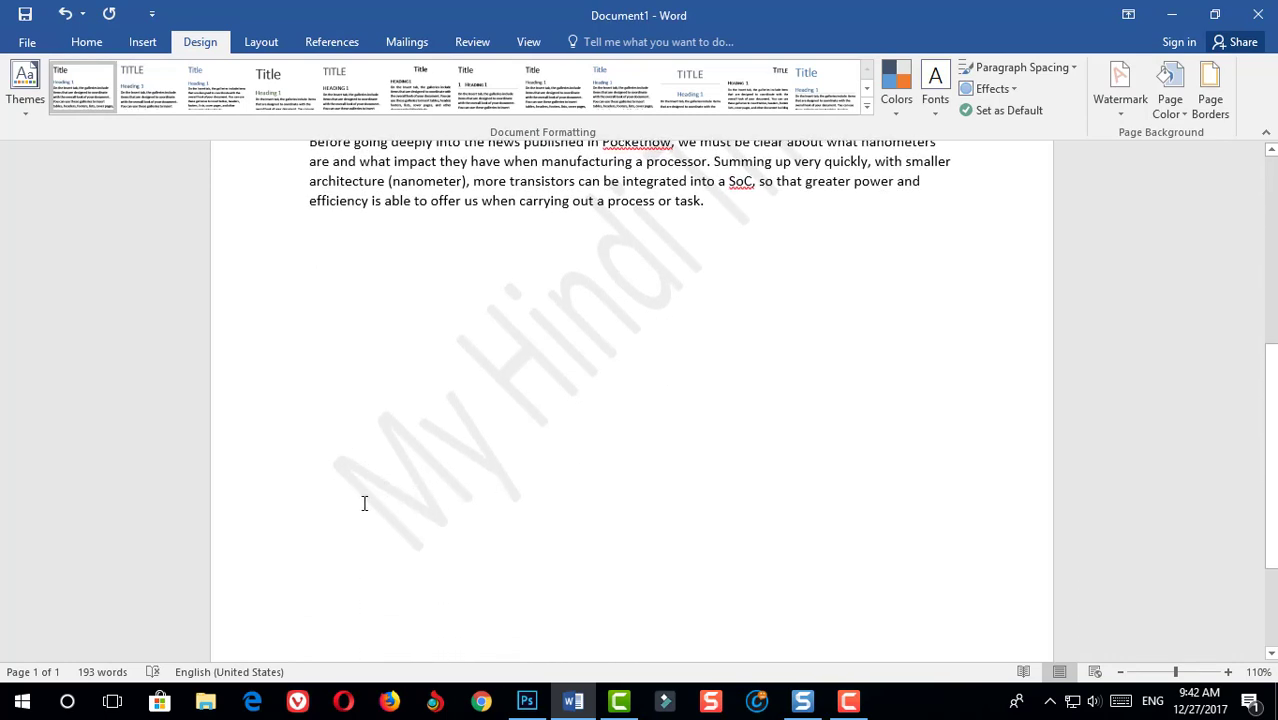
{"action": "scroll", "coordinate": [364, 500], "scroll_direction": "up", "scroll_amount": 2}
{"action": "scroll", "coordinate": [572, 458], "scroll_direction": "up", "scroll_amount": 1}
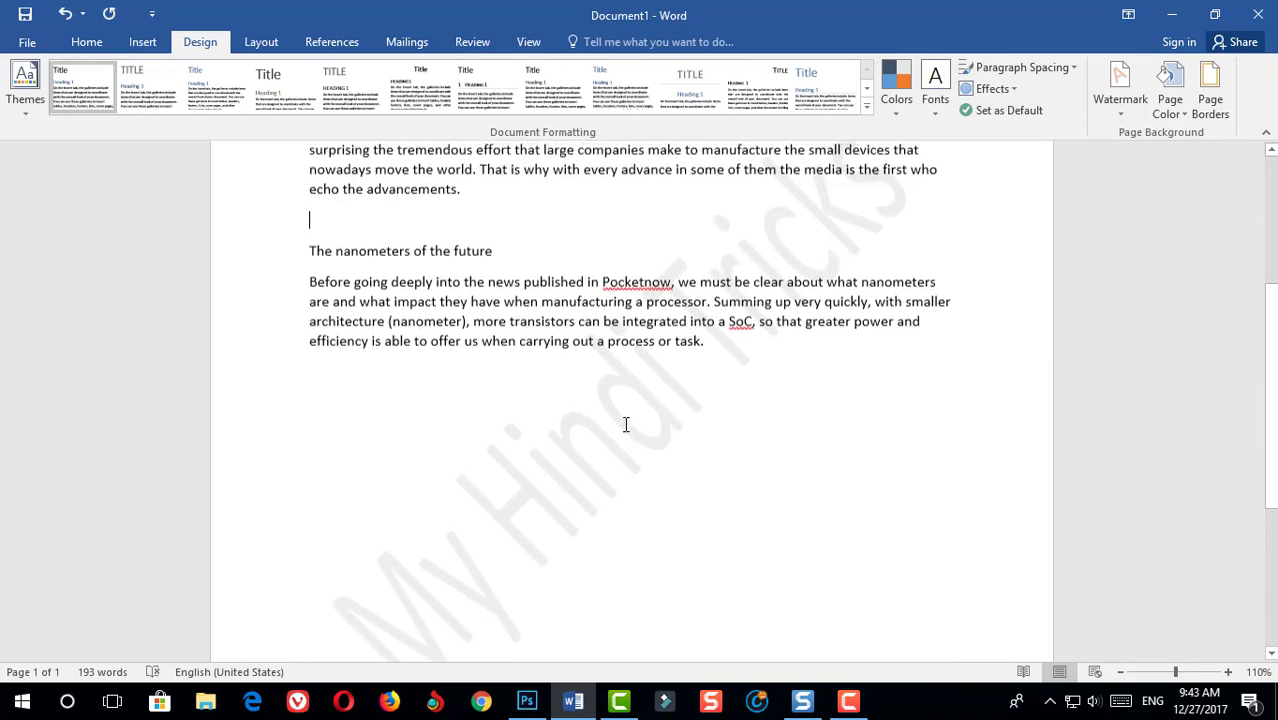
{"action": "scroll", "coordinate": [730, 350], "scroll_direction": "up", "scroll_amount": 2}
{"action": "scroll", "coordinate": [624, 545], "scroll_direction": "up", "scroll_amount": 1}
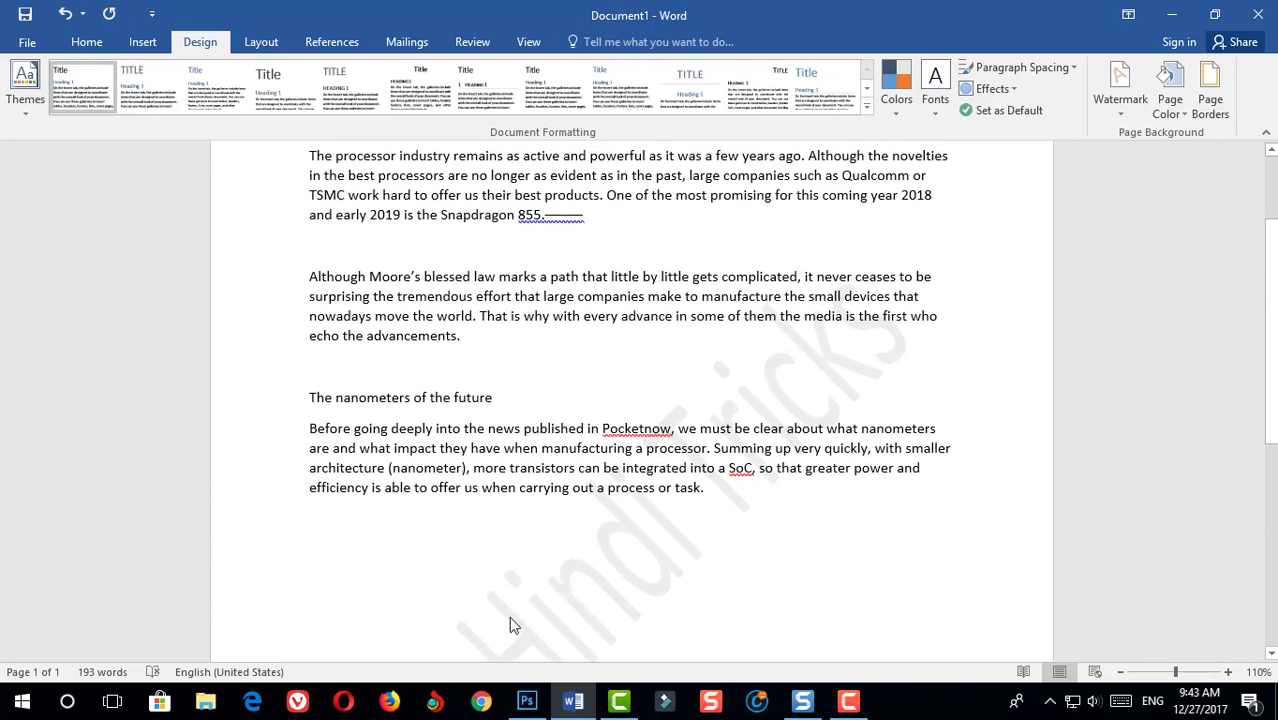
{"action": "scroll", "coordinate": [540, 500], "scroll_direction": "up", "scroll_amount": 2}
{"action": "scroll", "coordinate": [701, 465], "scroll_direction": "down", "scroll_amount": 4}
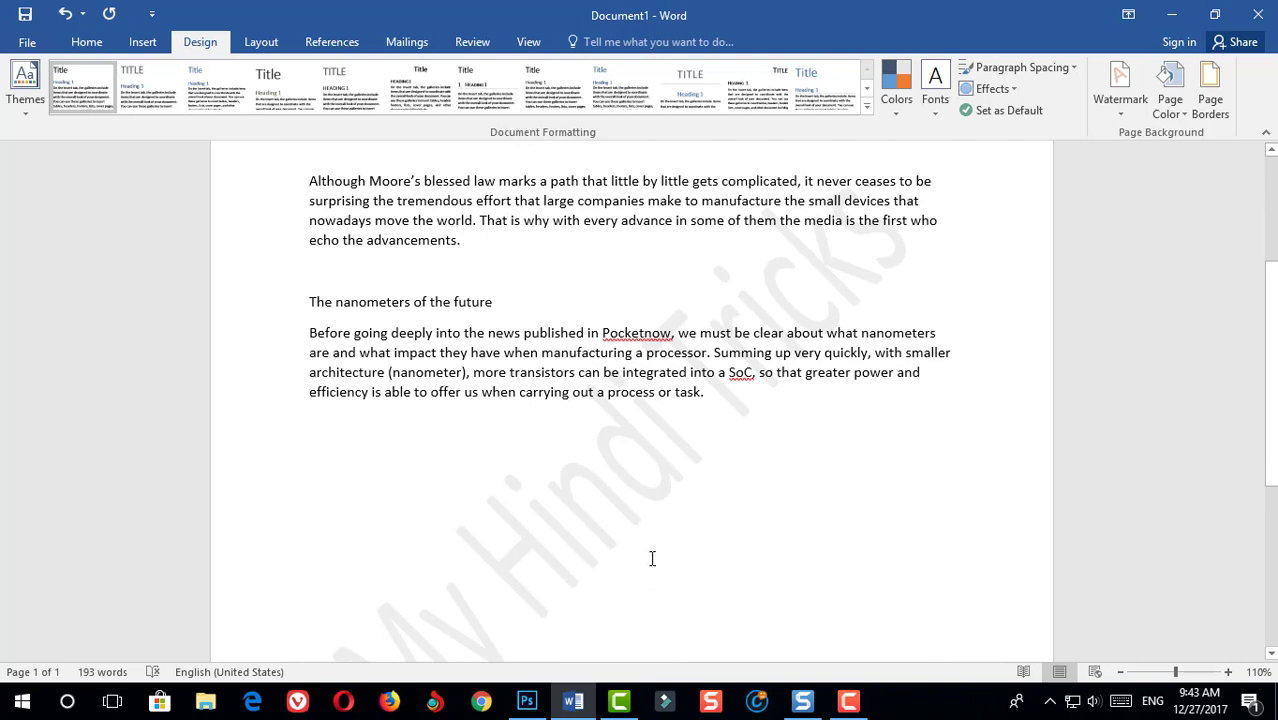
{"action": "scroll", "coordinate": [640, 565], "scroll_direction": "down", "scroll_amount": 4}
{"action": "scroll", "coordinate": [630, 570], "scroll_direction": "down", "scroll_amount": 2}
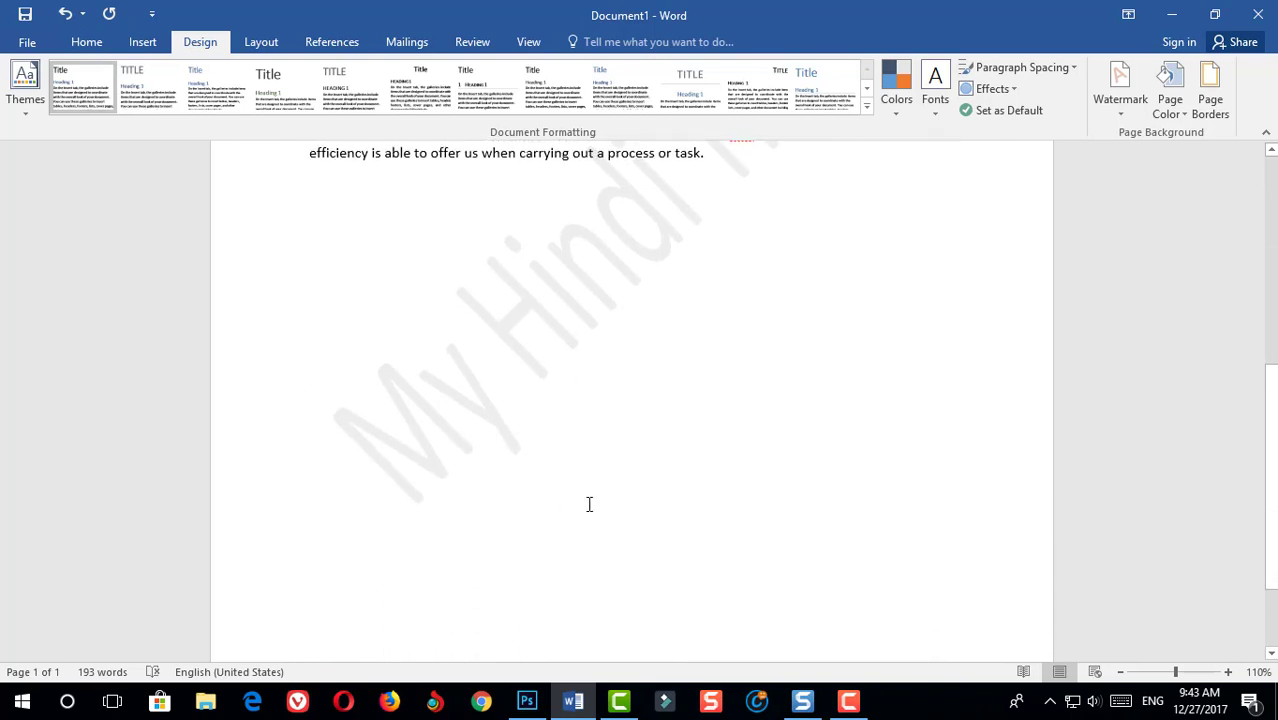
{"action": "scroll", "coordinate": [588, 500], "scroll_direction": "down", "scroll_amount": 3}
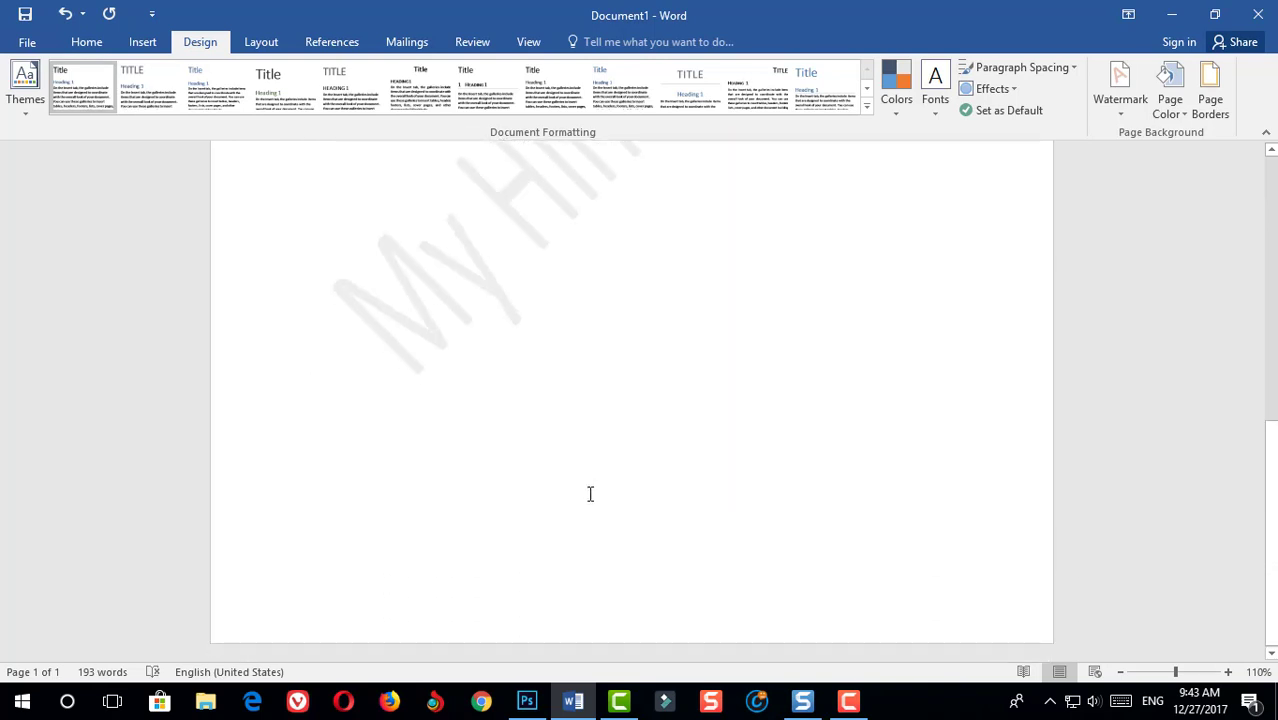
{"action": "scroll", "coordinate": [590, 493], "scroll_direction": "up", "scroll_amount": 3}
{"action": "scroll", "coordinate": [590, 493], "scroll_direction": "up", "scroll_amount": 2}
{"action": "scroll", "coordinate": [408, 502], "scroll_direction": "up", "scroll_amount": 2}
{"action": "scroll", "coordinate": [648, 362], "scroll_direction": "up", "scroll_amount": 5}
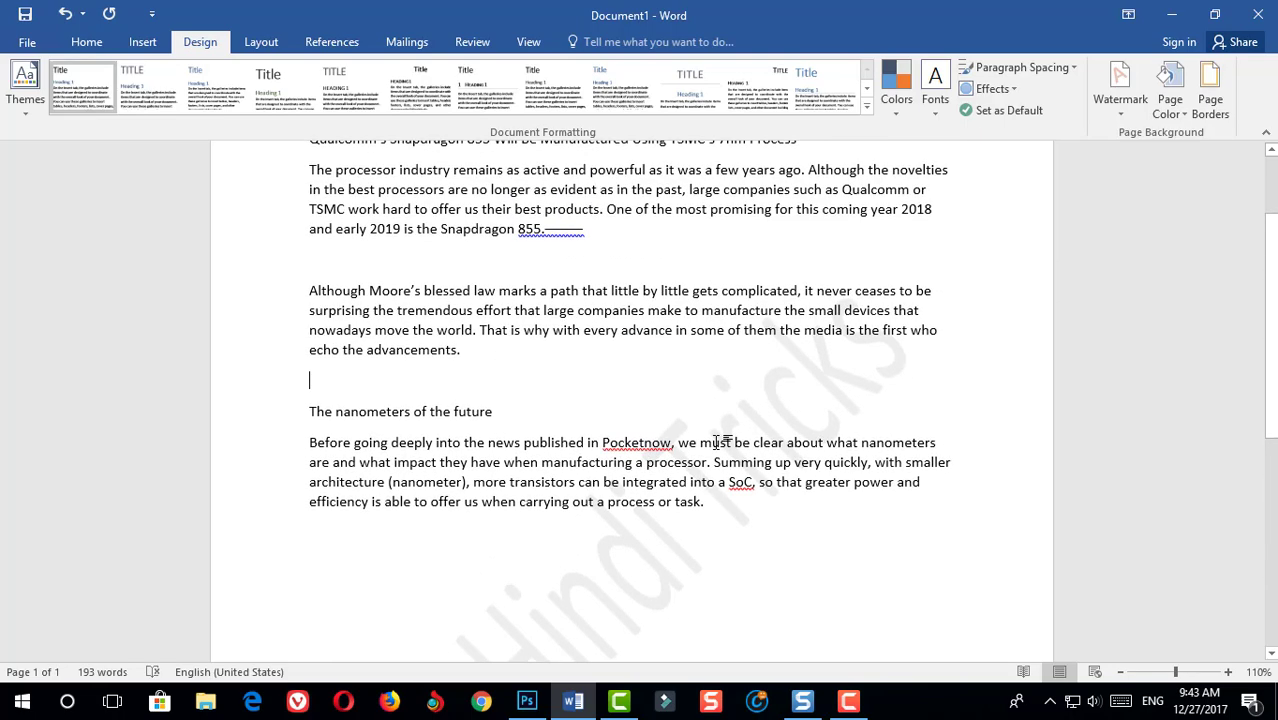
{"action": "scroll", "coordinate": [740, 480], "scroll_direction": "up", "scroll_amount": 3}
{"action": "scroll", "coordinate": [600, 490], "scroll_direction": "down", "scroll_amount": 4}
{"action": "scroll", "coordinate": [460, 530], "scroll_direction": "down", "scroll_amount": 3}
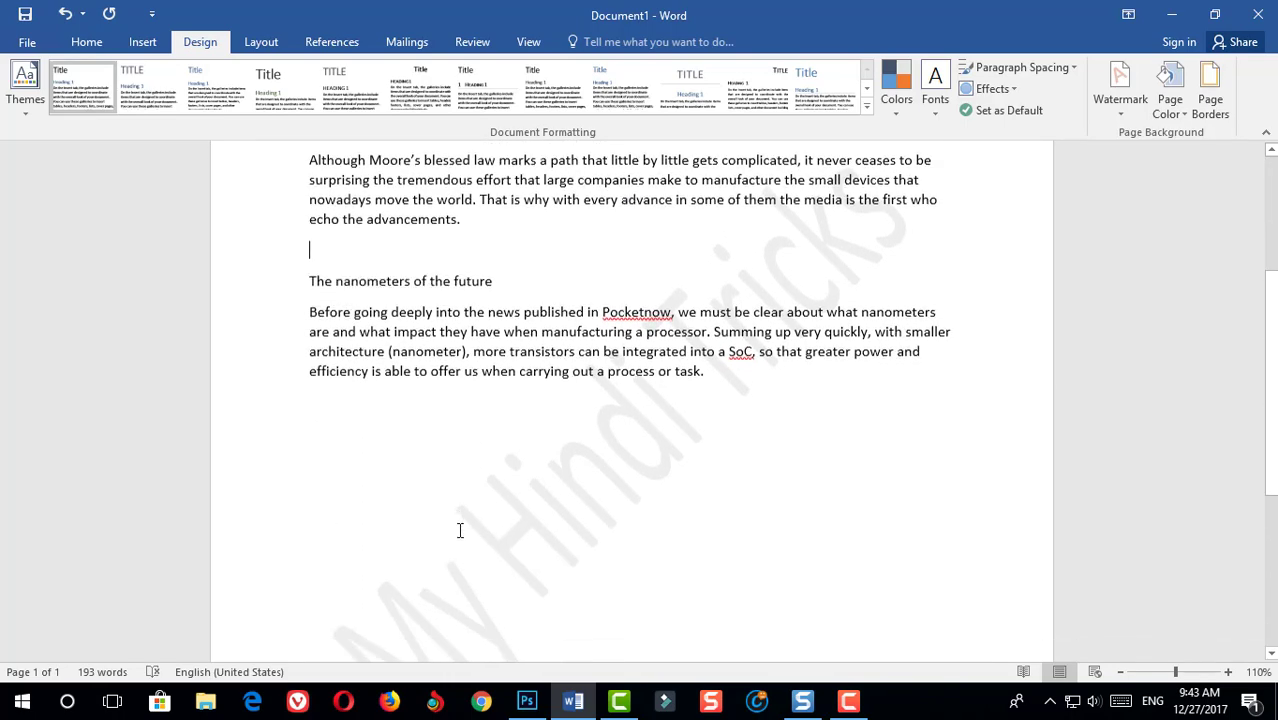
{"action": "scroll", "coordinate": [460, 530], "scroll_direction": "down", "scroll_amount": 3}
{"action": "left_click", "coordinate": [371, 402]}
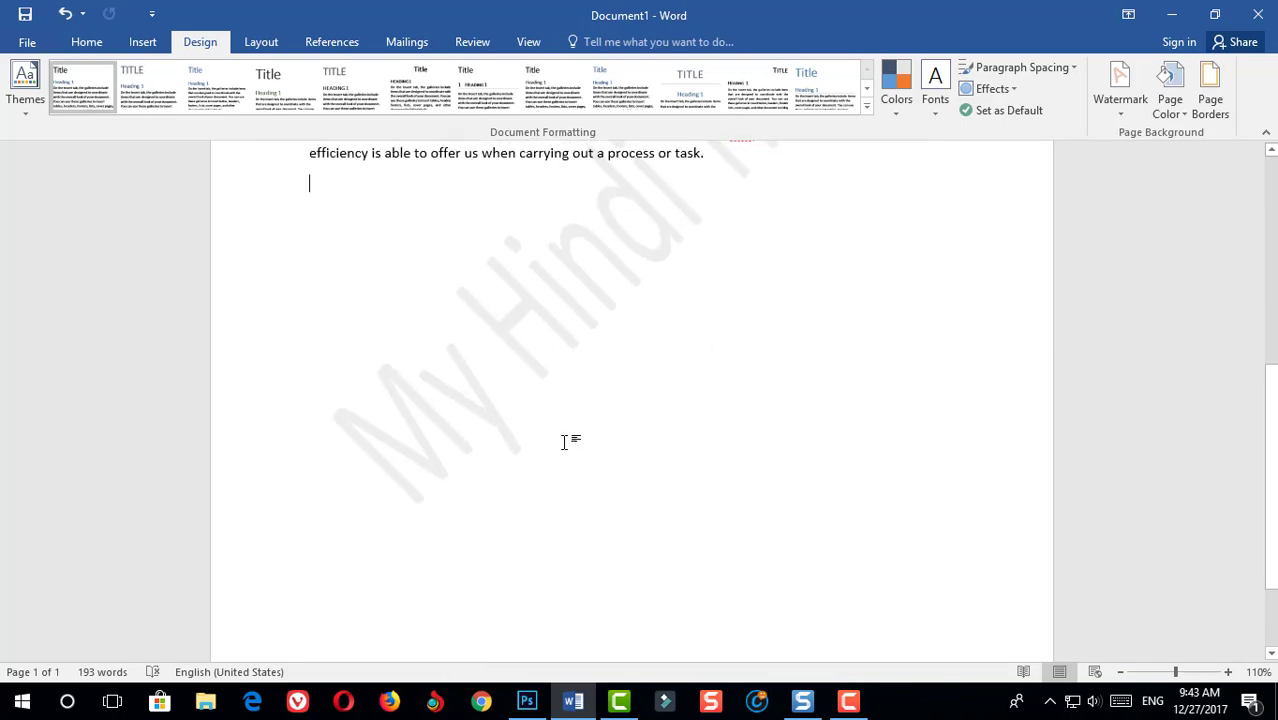
{"action": "scroll", "coordinate": [565, 441], "scroll_direction": "up", "scroll_amount": 5}
{"action": "mouse_move", "coordinate": [719, 421]}
{"action": "left_mouse_down"}
{"action": "mouse_move", "coordinate": [417, 357]}
{"action": "mouse_move", "coordinate": [770, 462]}
{"action": "left_mouse_up"}
{"action": "left_click", "coordinate": [799, 485]}
{"action": "scroll", "coordinate": [642, 491], "scroll_direction": "down", "scroll_amount": 1}
{"action": "scroll", "coordinate": [363, 556], "scroll_direction": "down", "scroll_amount": 2}
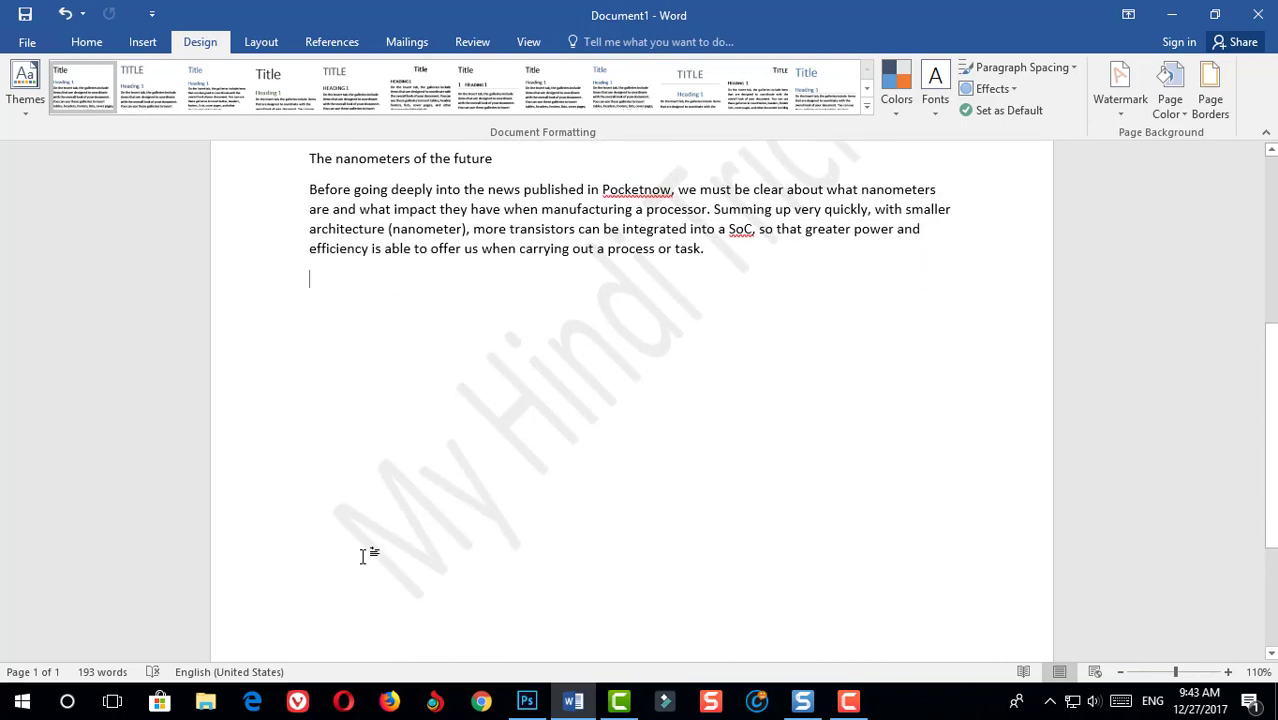
{"action": "scroll", "coordinate": [633, 508], "scroll_direction": "up", "scroll_amount": 3}
{"action": "scroll", "coordinate": [642, 576], "scroll_direction": "up", "scroll_amount": 3}
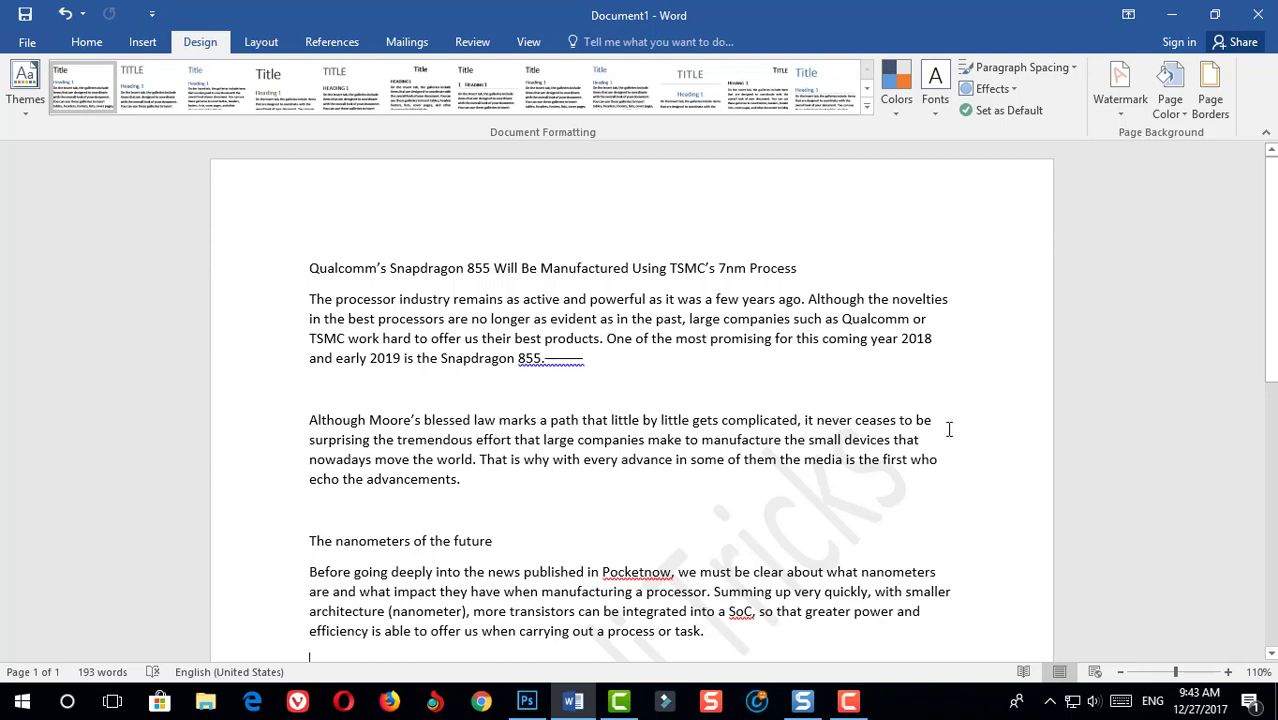
Remove the 'My Hindi Tricks' watermark from the article and minimise Word to the desktop
{"action": "left_click", "coordinate": [1121, 110]}
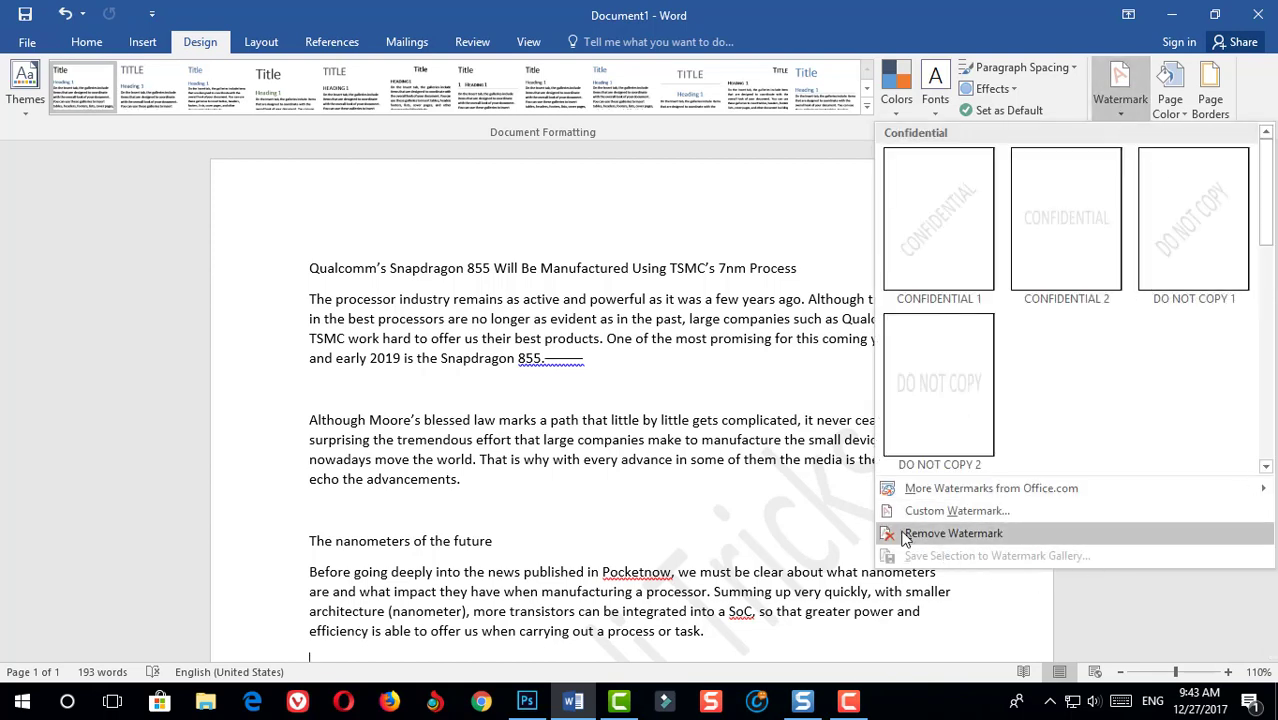
{"action": "left_click", "coordinate": [983, 537]}
{"action": "scroll", "coordinate": [824, 494], "scroll_direction": "down", "scroll_amount": 5}
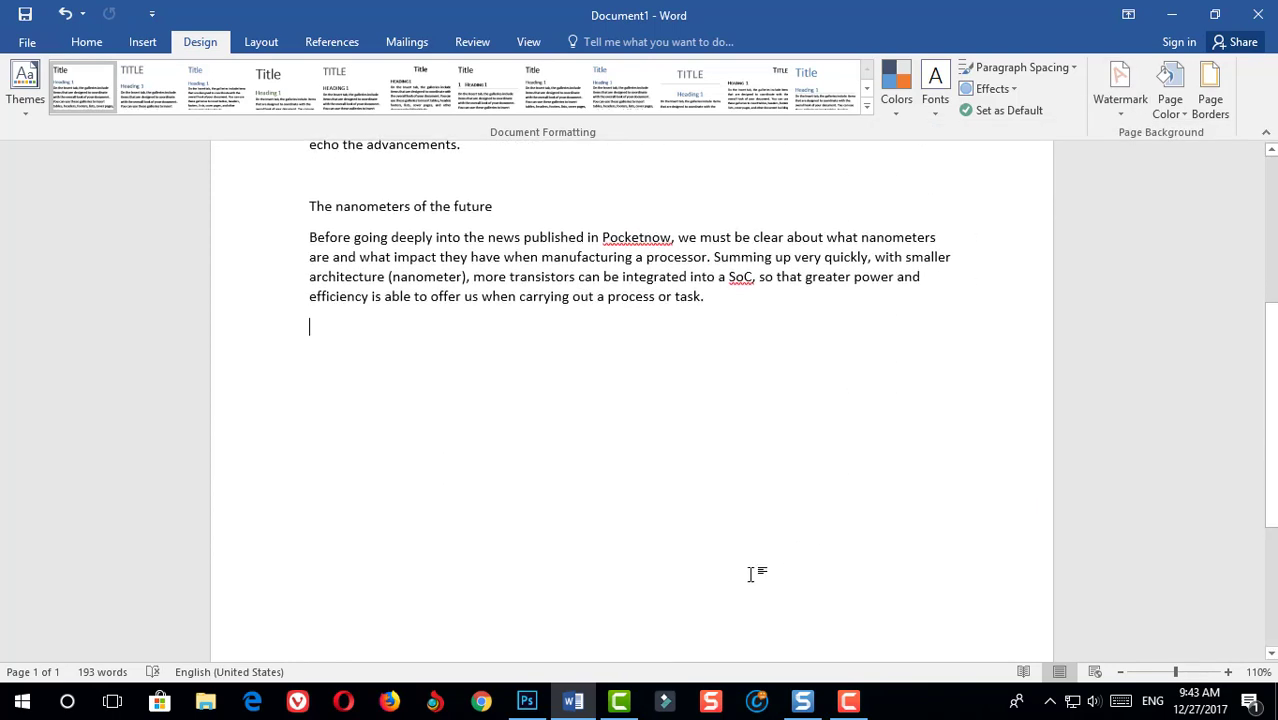
{"action": "scroll", "coordinate": [757, 573], "scroll_direction": "up", "scroll_amount": 1}
{"action": "scroll", "coordinate": [752, 575], "scroll_direction": "up", "scroll_amount": 4}
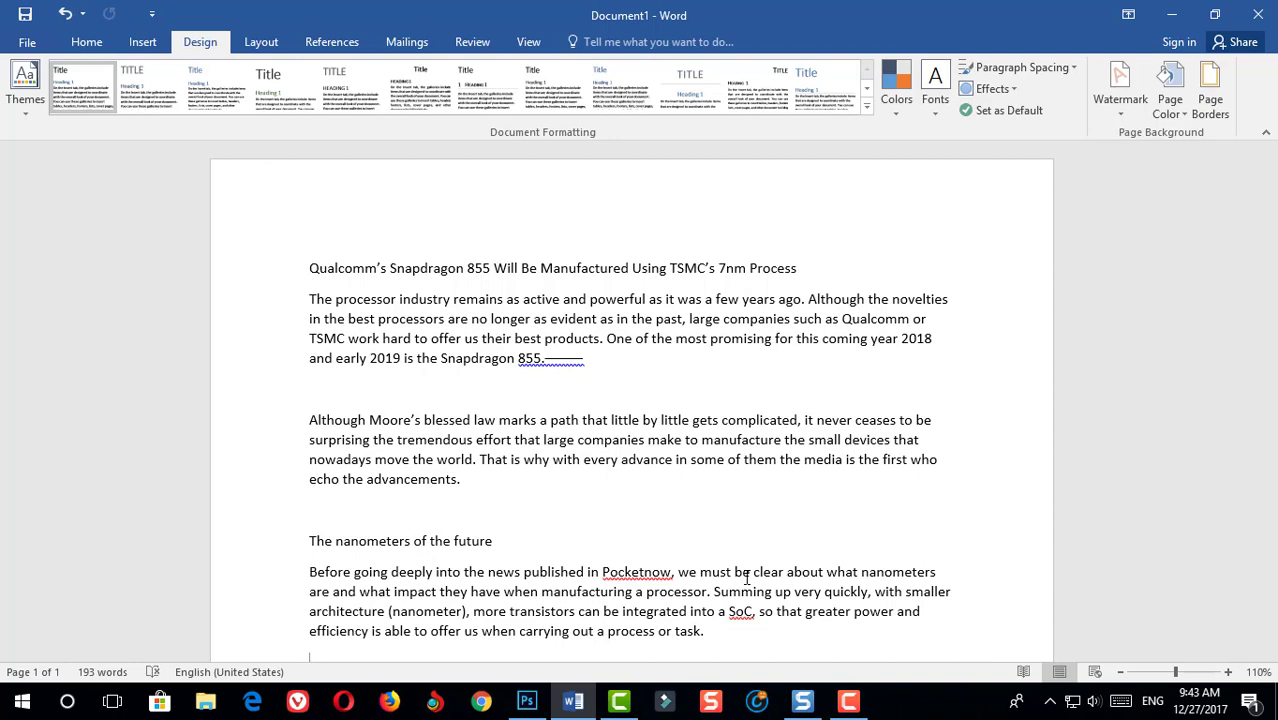
{"action": "key", "text": "super+d"}
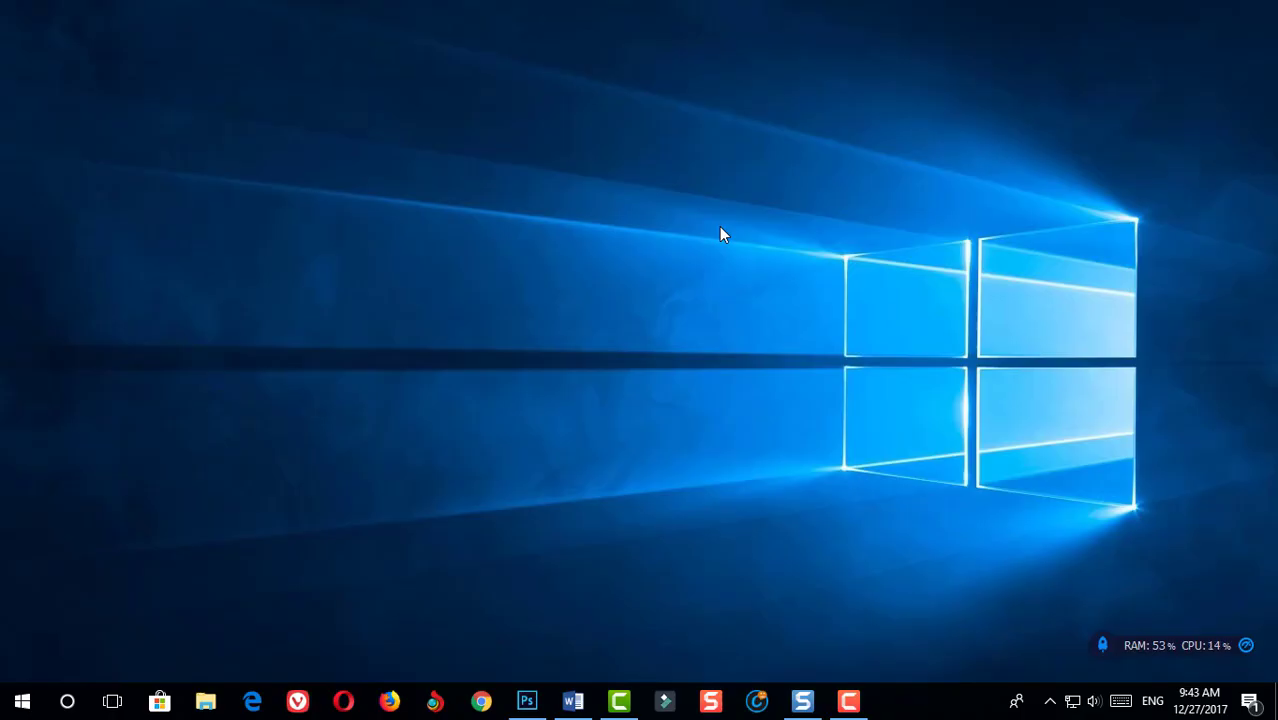